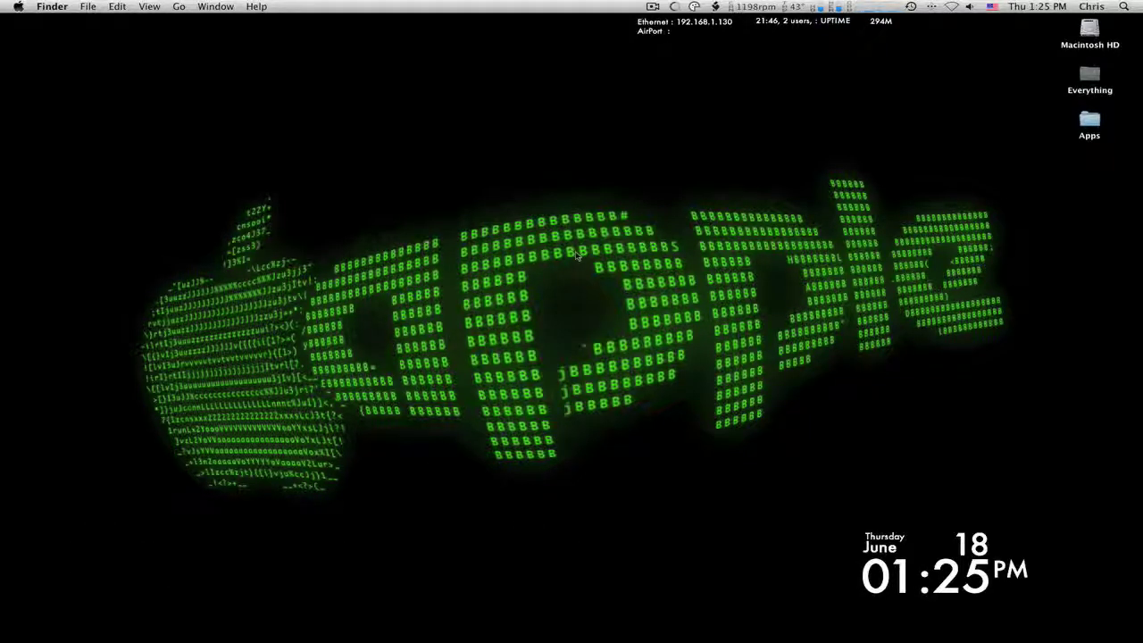
Step: Open the Apps folder on the desktop and preview BatChmod, DiskAid, djay and DMG Canvas in it
double_click(1089, 125)
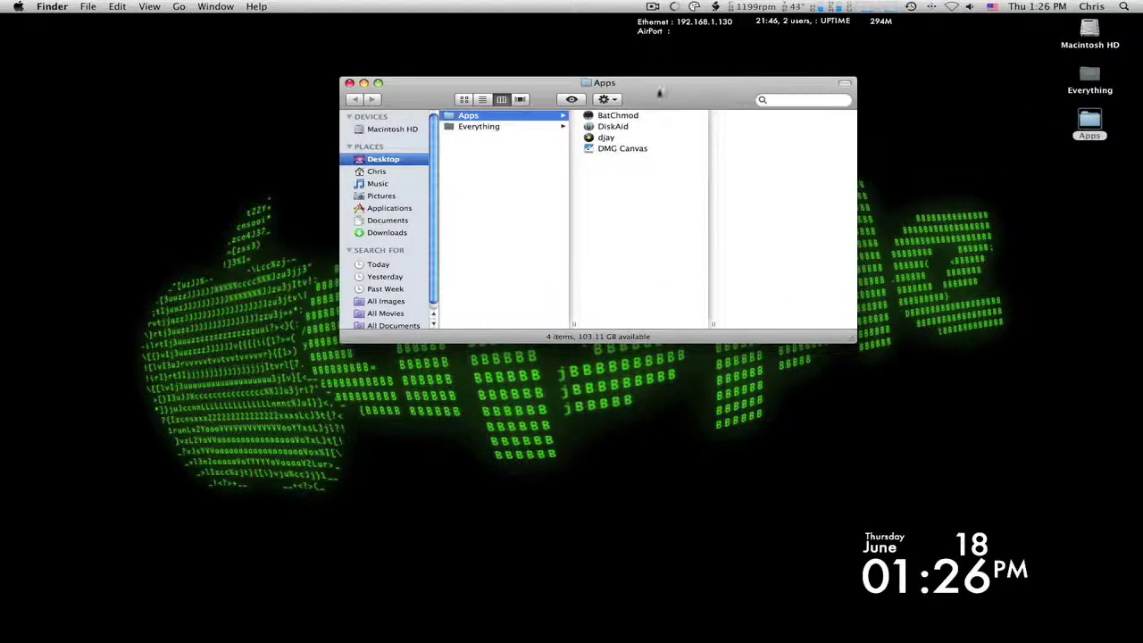
drag(660, 92, 606, 155)
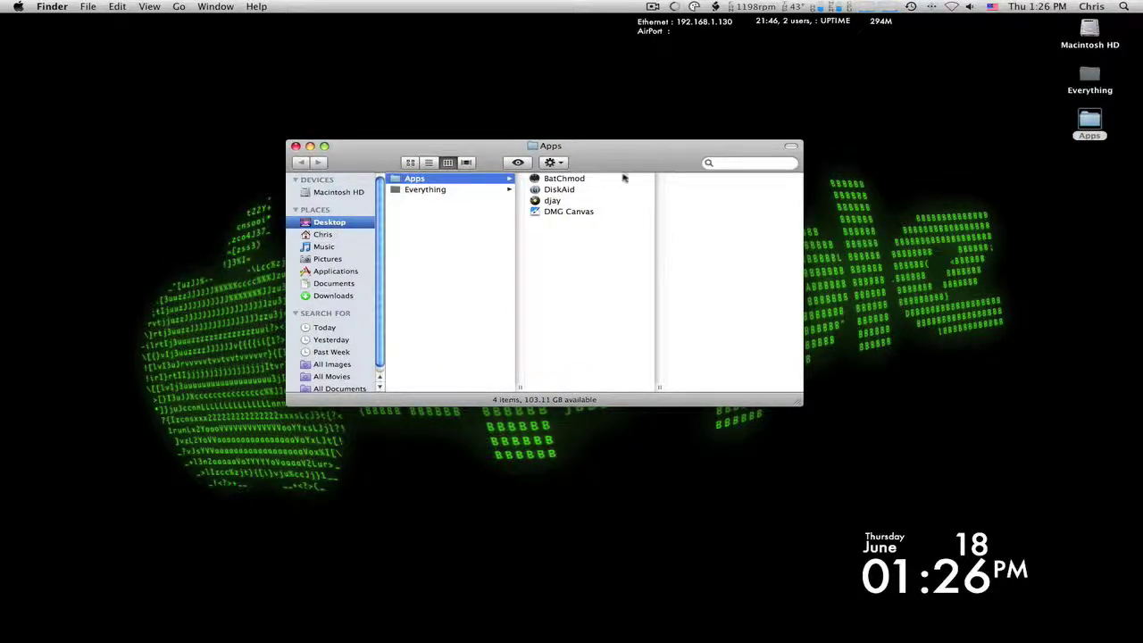
click(556, 210)
click(555, 184)
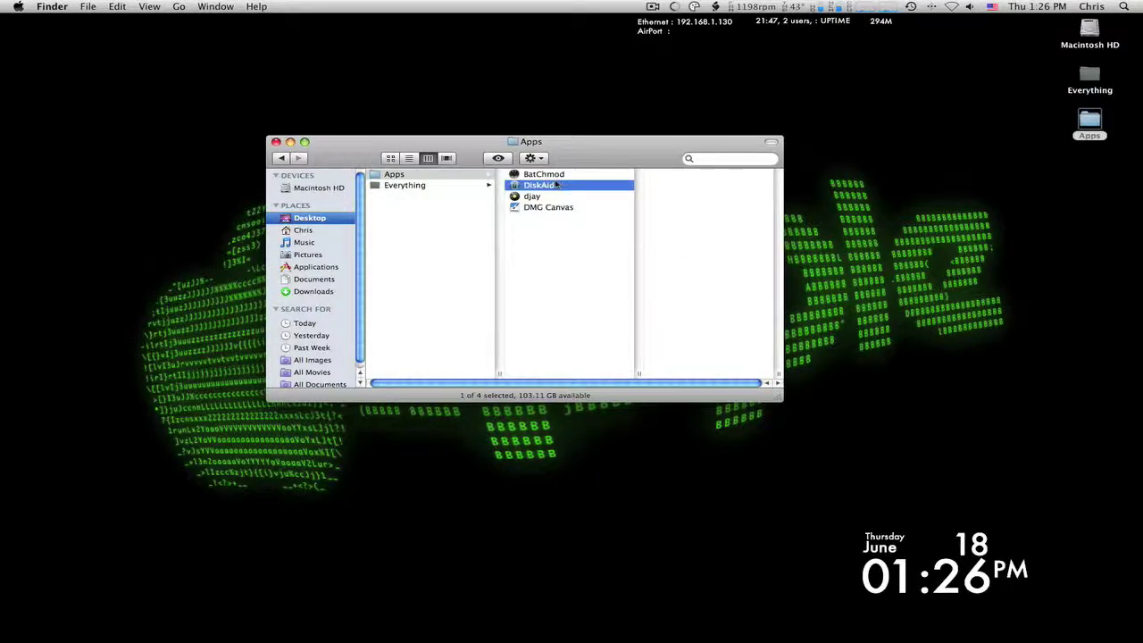
click(554, 176)
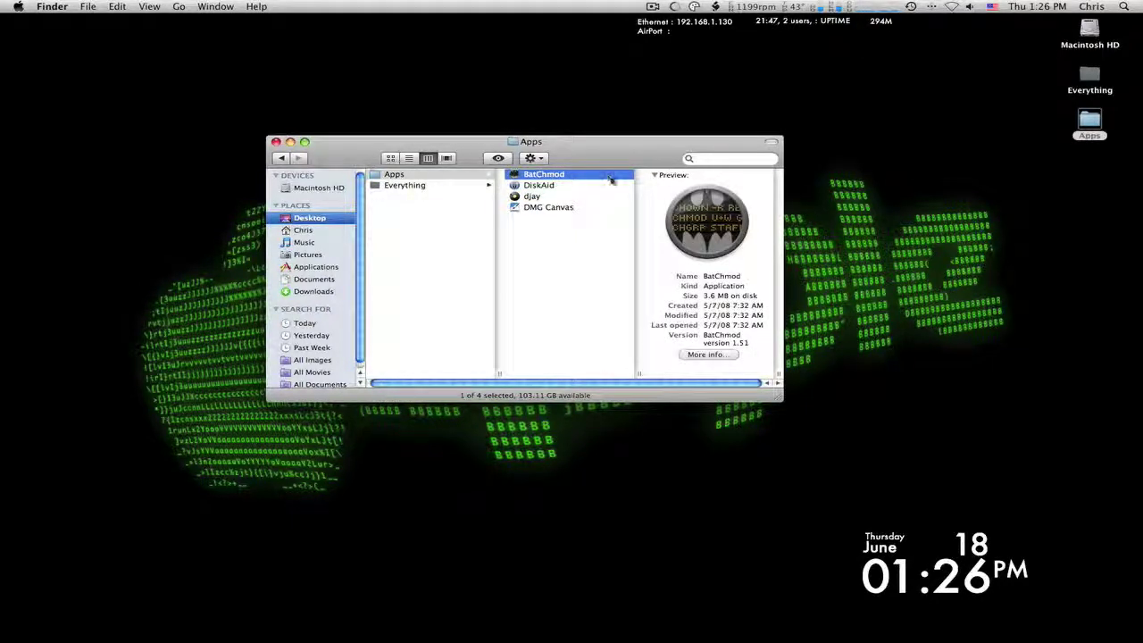
click(581, 185)
click(577, 195)
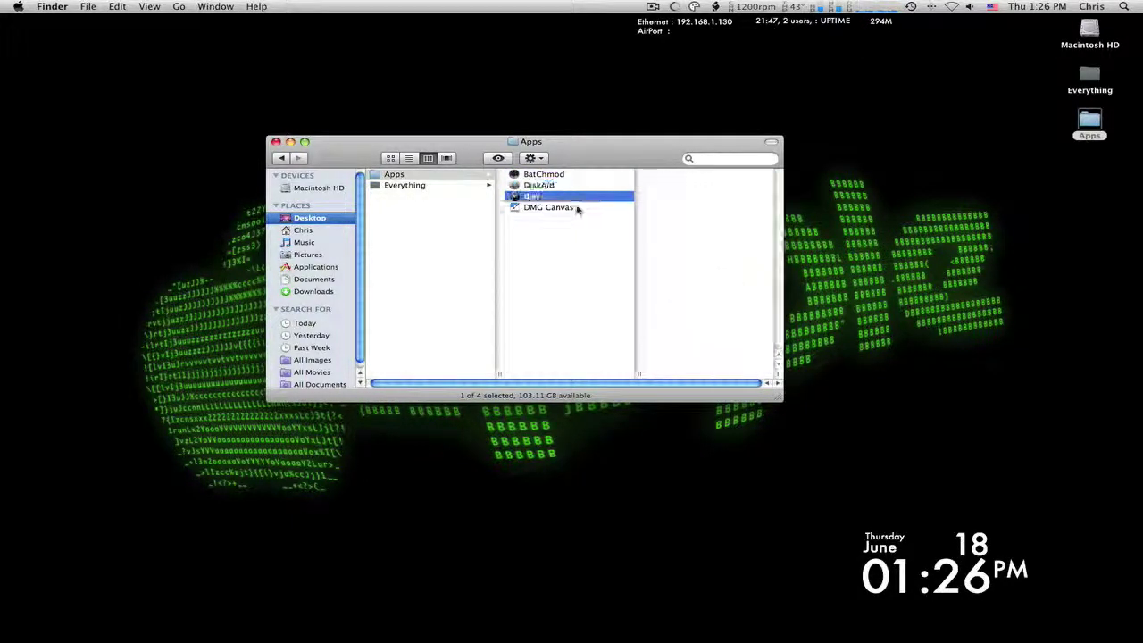
click(576, 208)
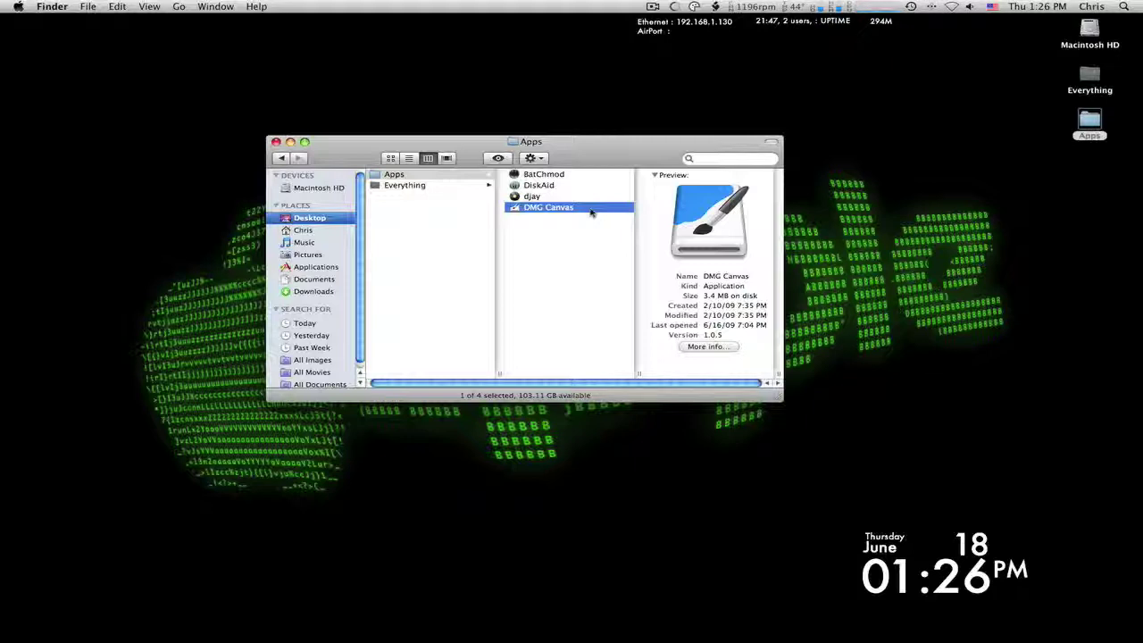
click(561, 175)
drag(573, 164, 564, 132)
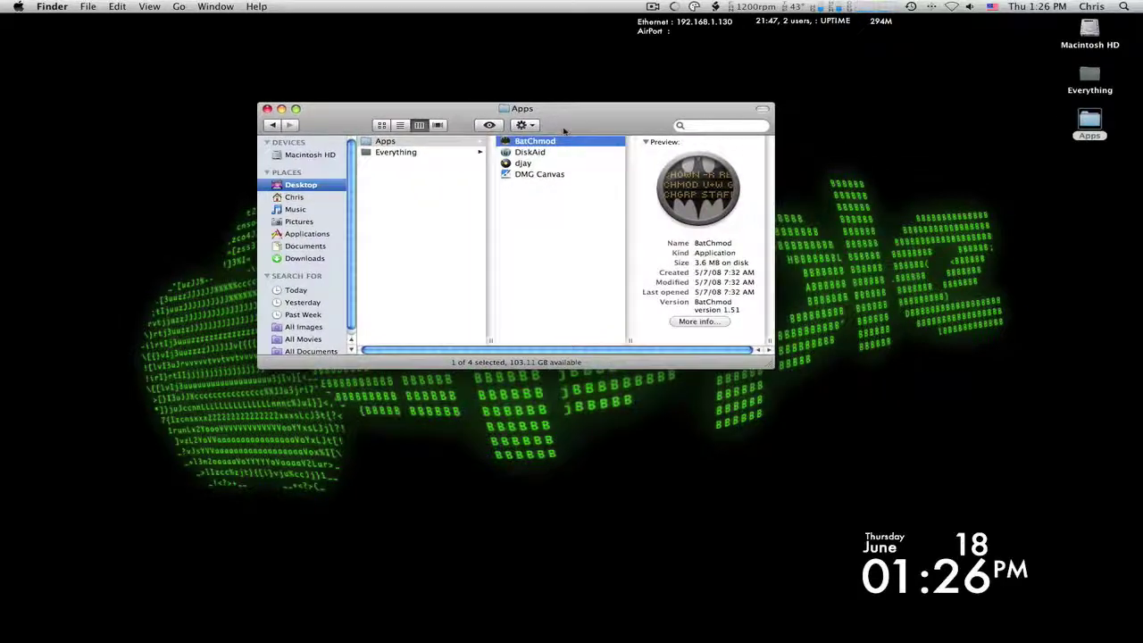
Step: Search Spotlight for "text" and launch TextEdit
click(1123, 7)
text(SC)
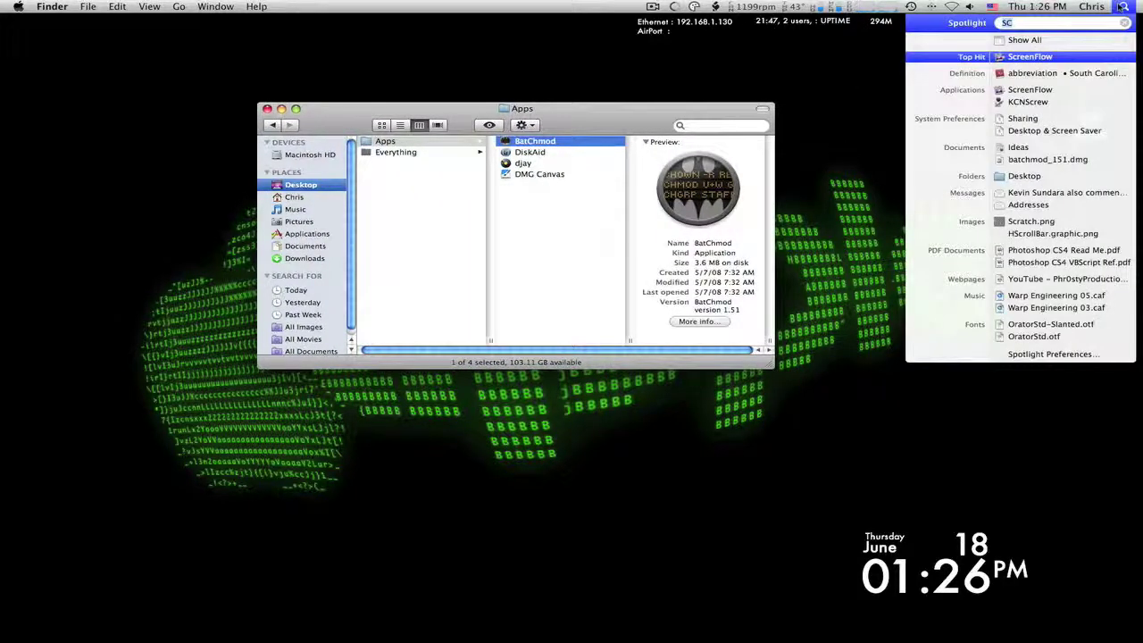
key(BackSpace)
key(BackSpace)
text(t)
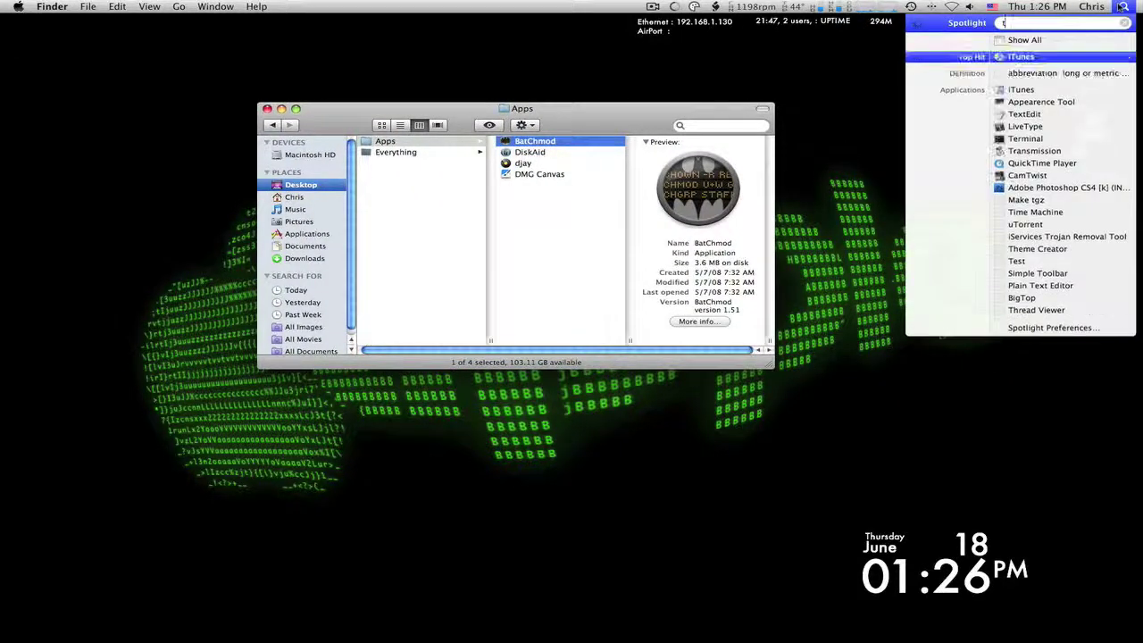
text(ext)
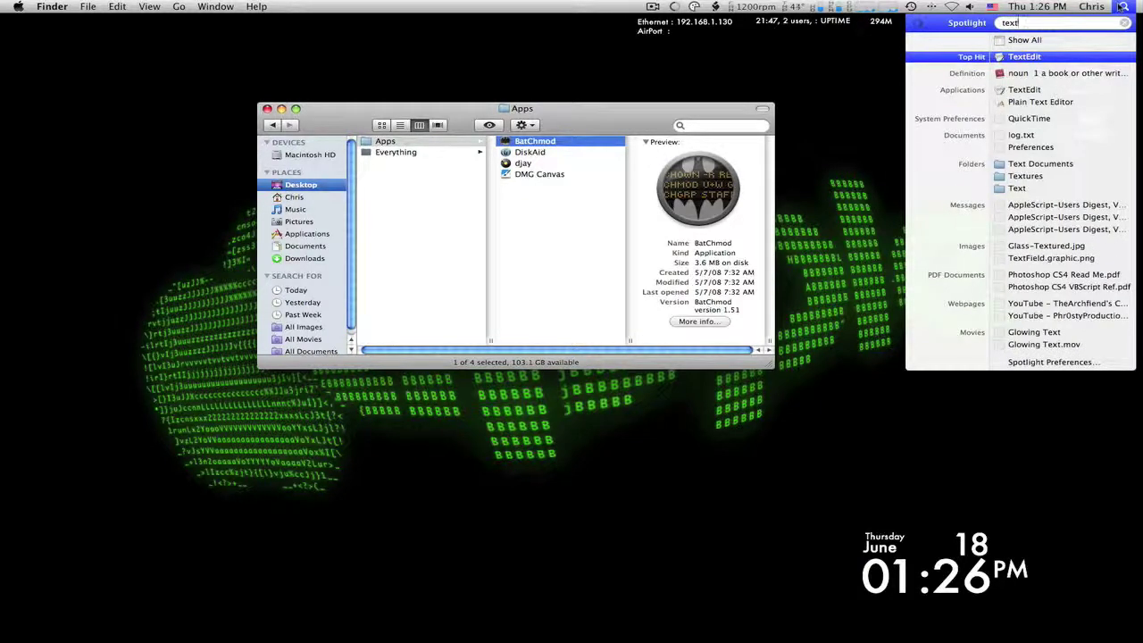
key(Return)
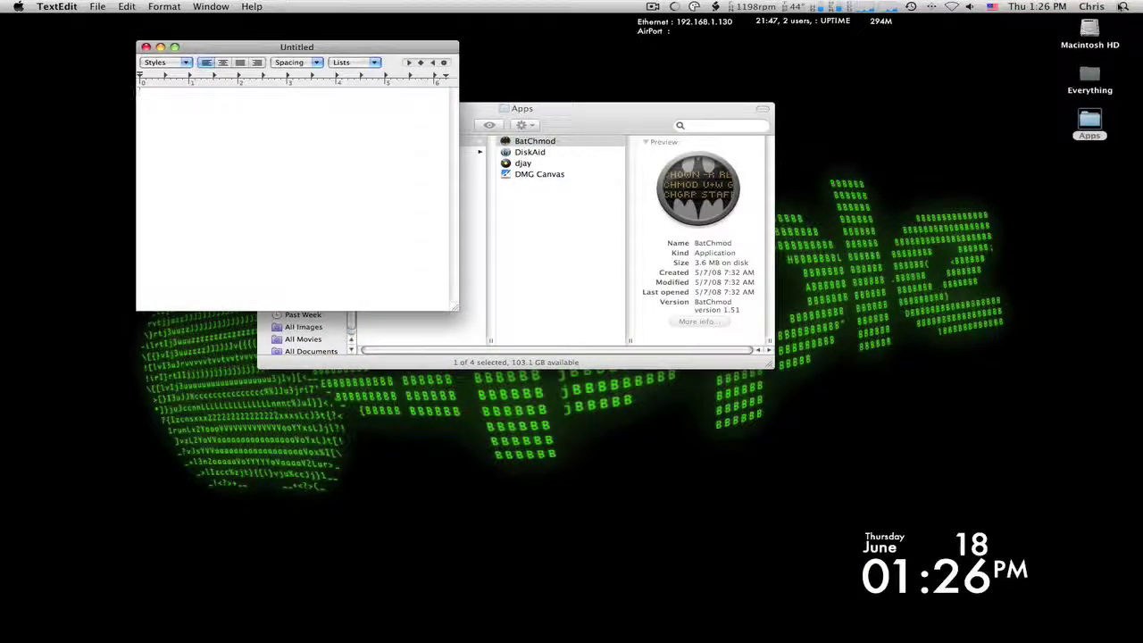
Step: Write "test" in the blank document, save it to the Desktop as "test" in Rich Text Format, and quit TextEdit
text(test)
click(97, 7)
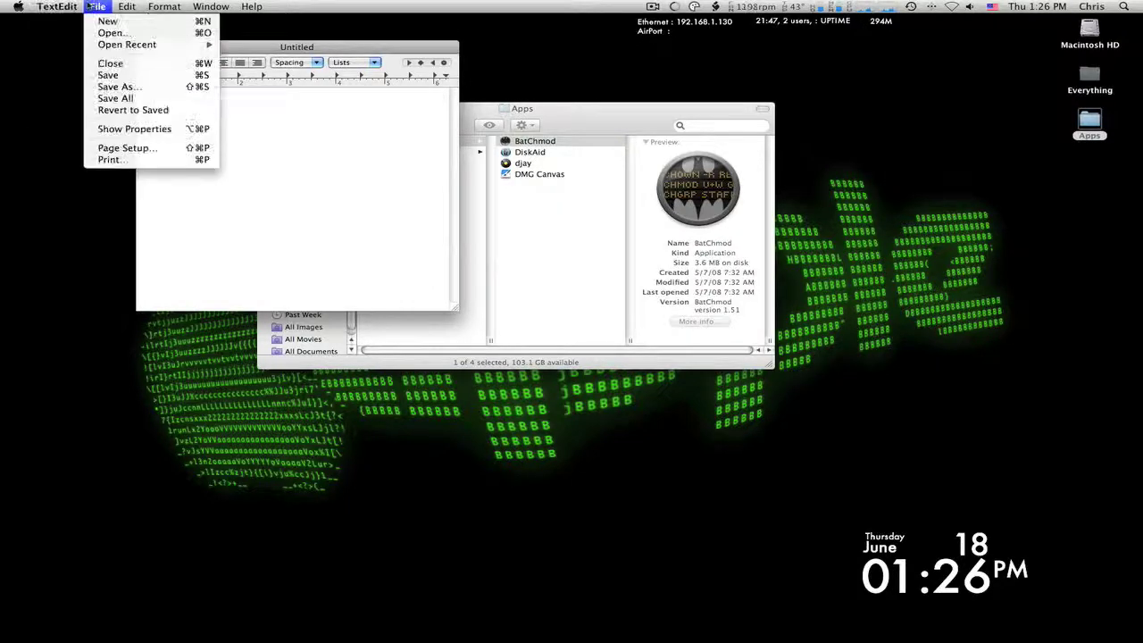
click(109, 76)
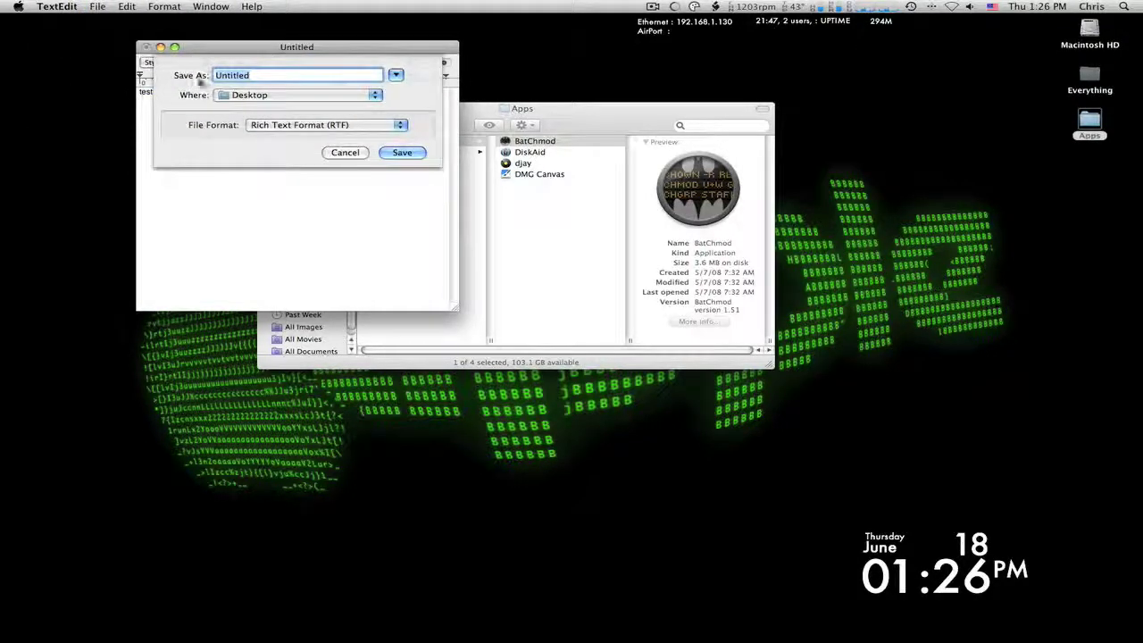
text(test)
key(Return)
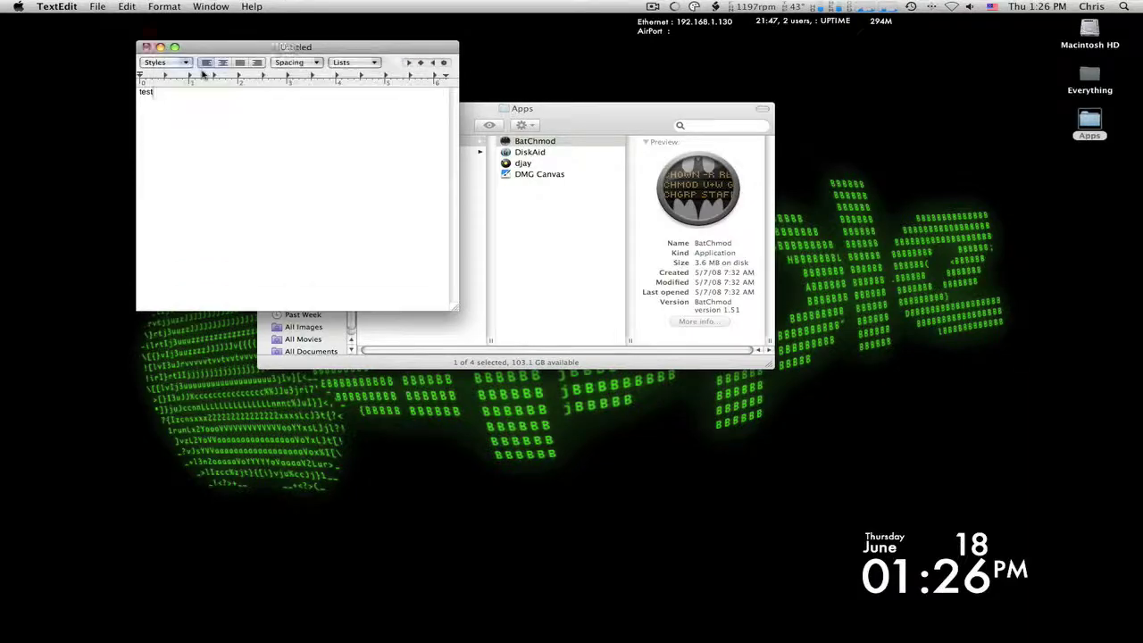
click(56, 6)
click(58, 120)
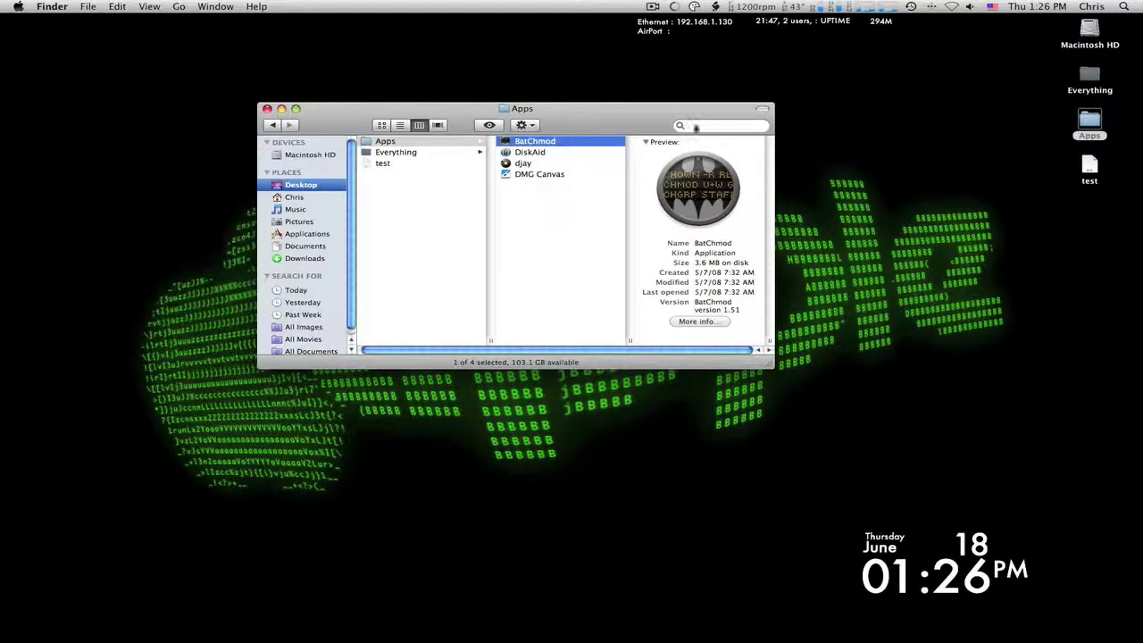
Step: View the file info and sharing permissions of the test document on the desktop, and close the info window
drag(651, 120, 673, 94)
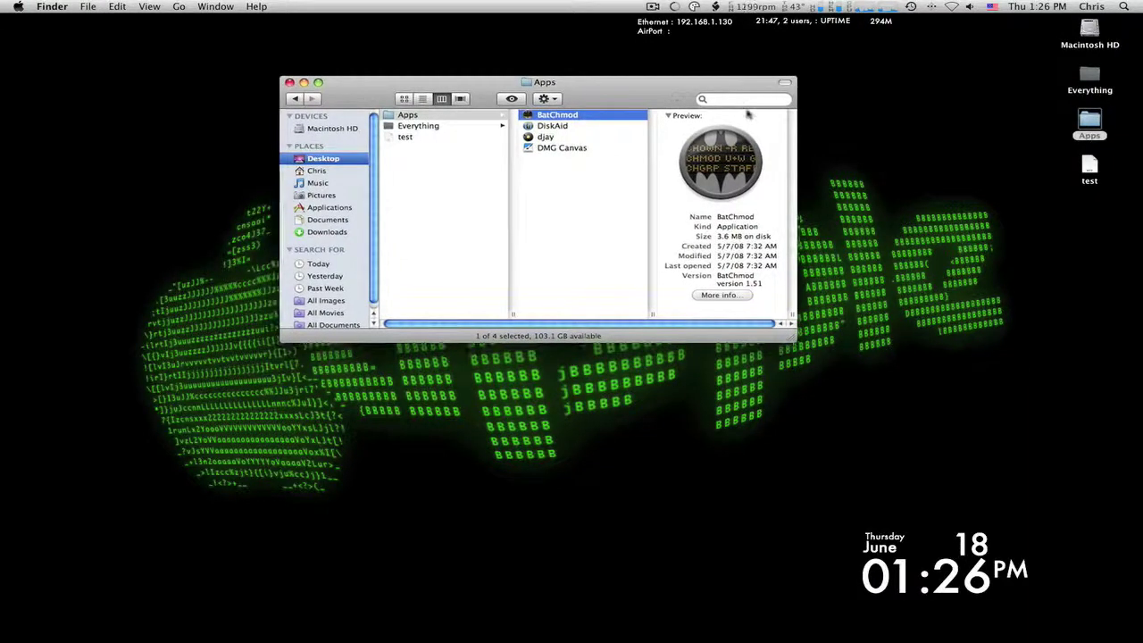
click(1084, 163)
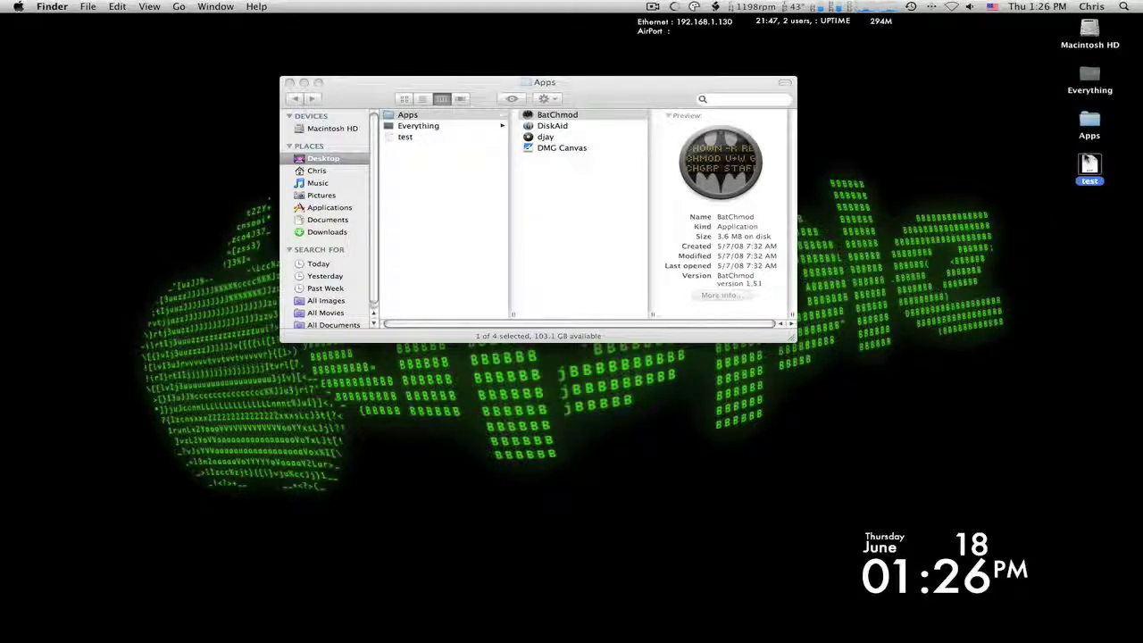
key(super+i)
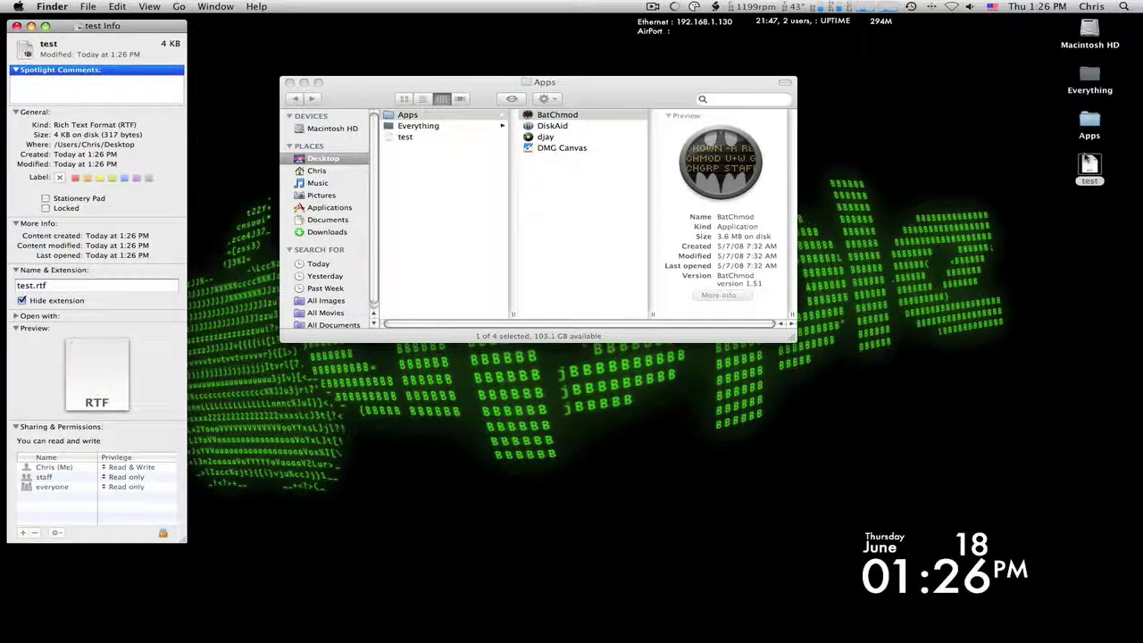
key(super+w)
Step: Launch BatChmod from the Apps folder and minimize the folder window so that only BatChmod stays in front
click(668, 134)
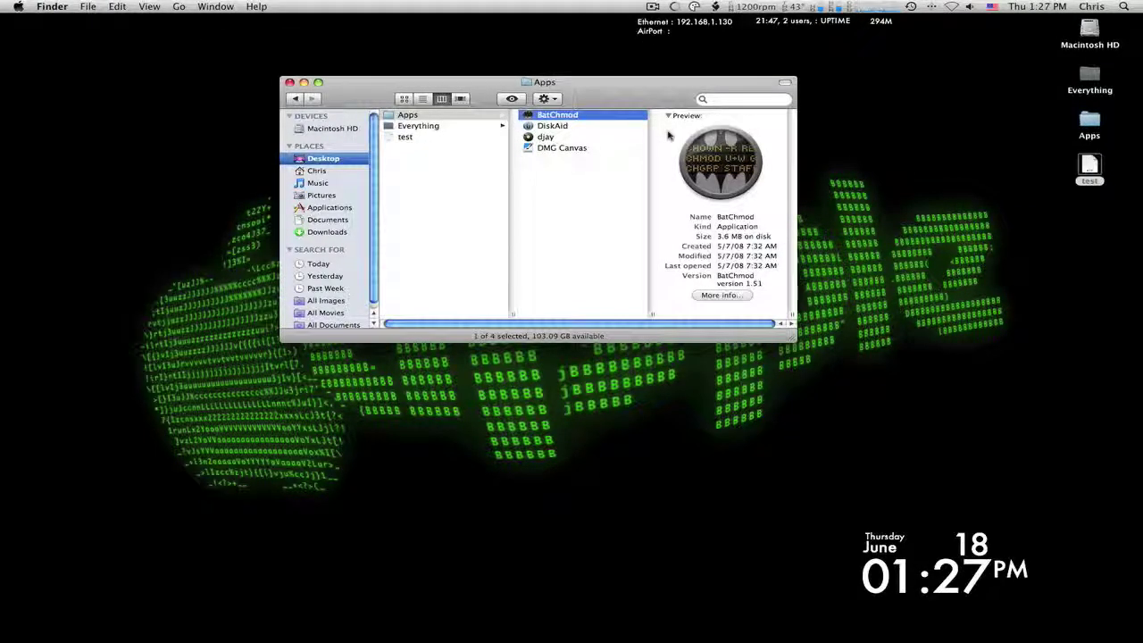
double_click(607, 117)
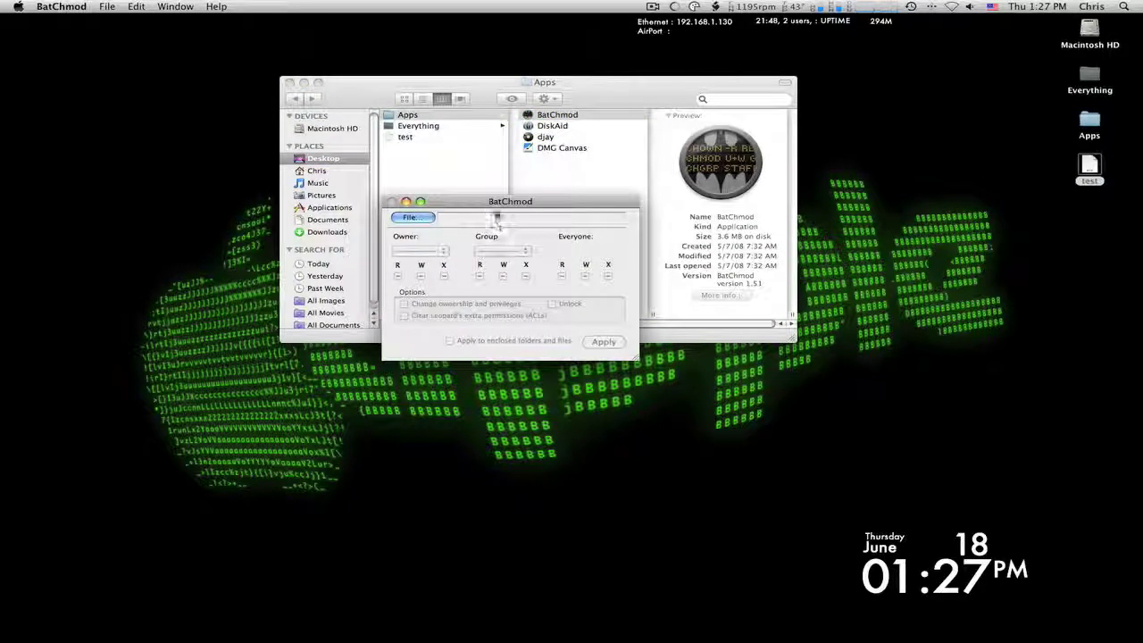
double_click(478, 82)
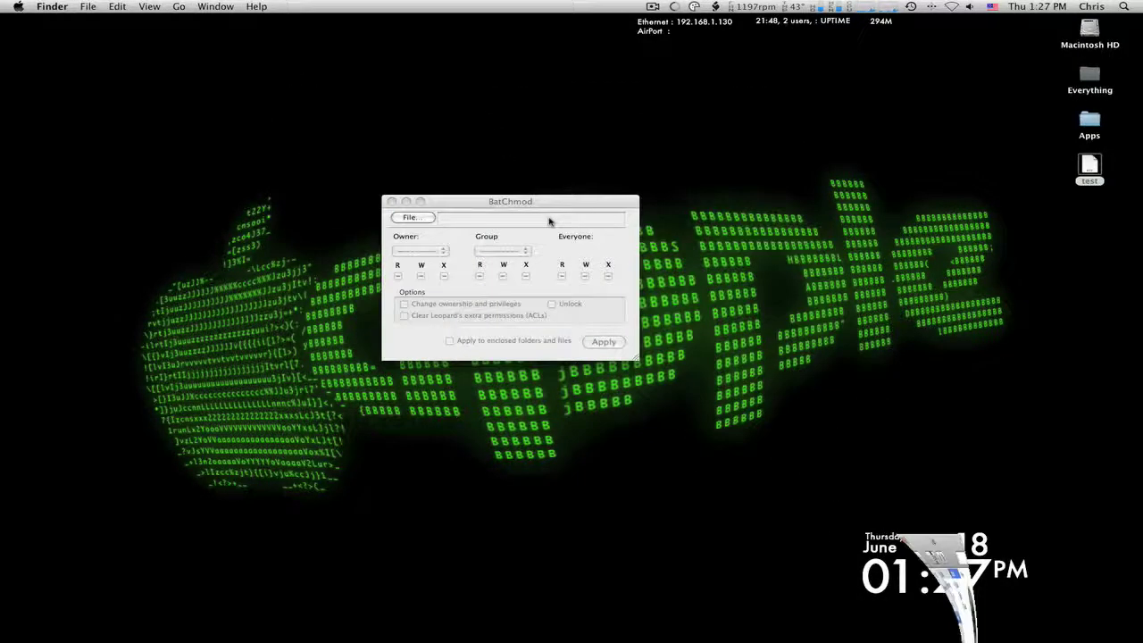
click(543, 199)
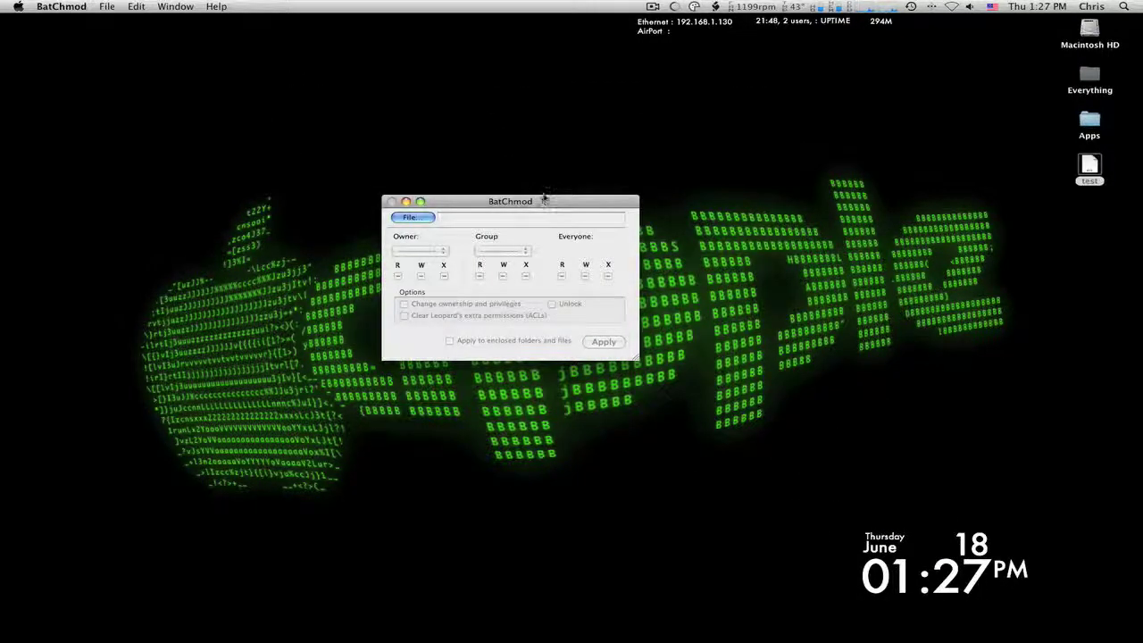
Step: Load the test file from the Desktop into BatChmod to examine its owner, group and everyone permissions, and quit BatChmod
click(415, 220)
click(411, 218)
click(437, 208)
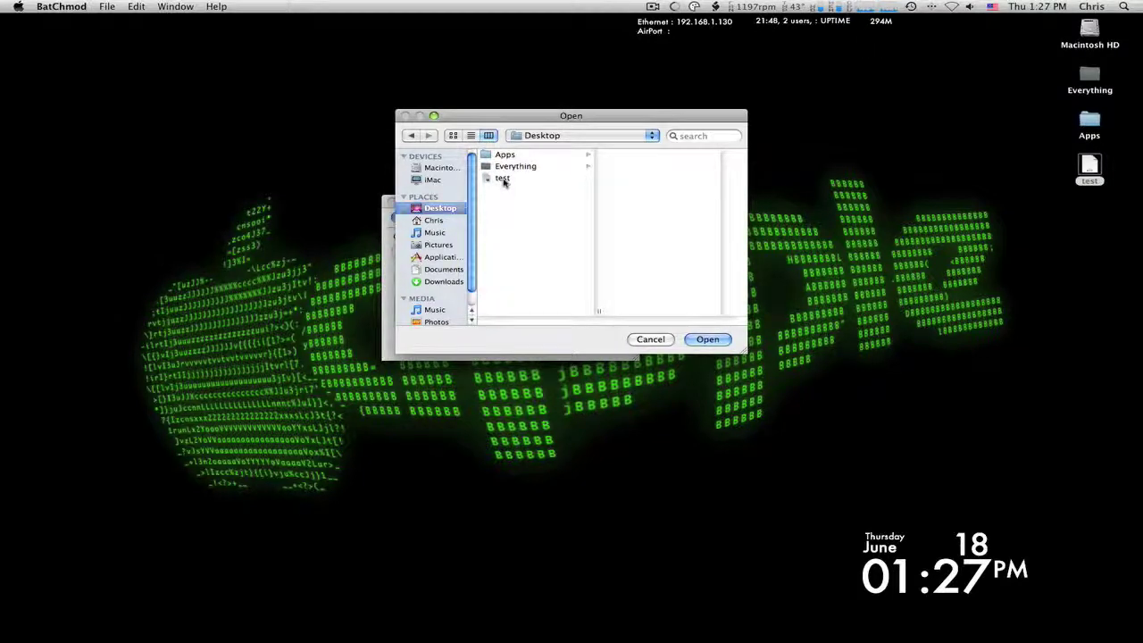
click(502, 179)
click(708, 339)
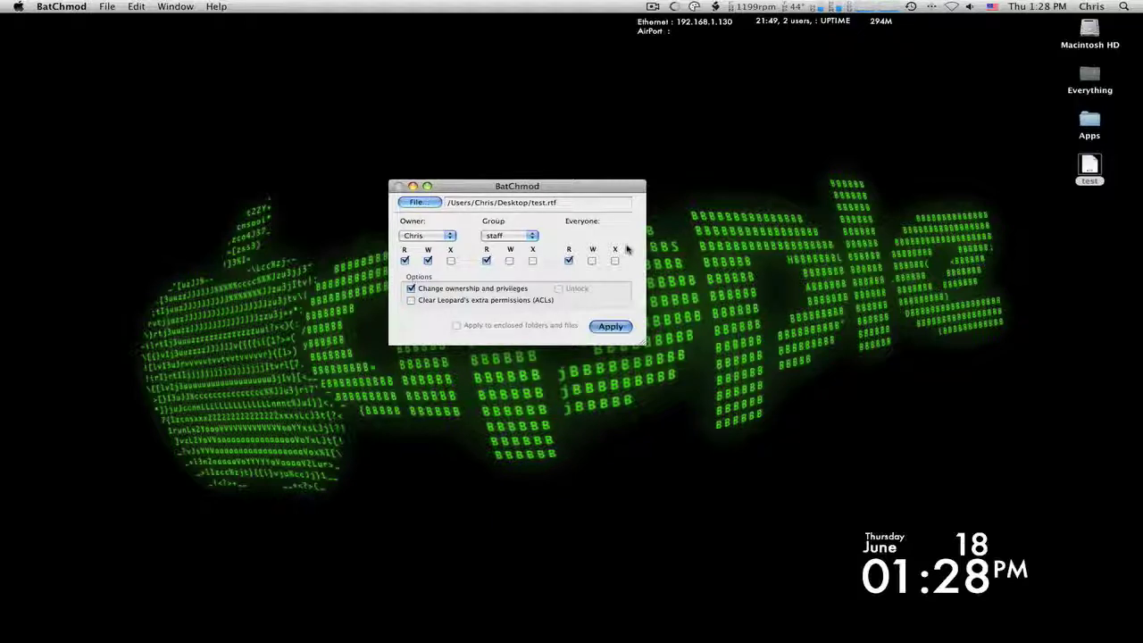
key(super+q)
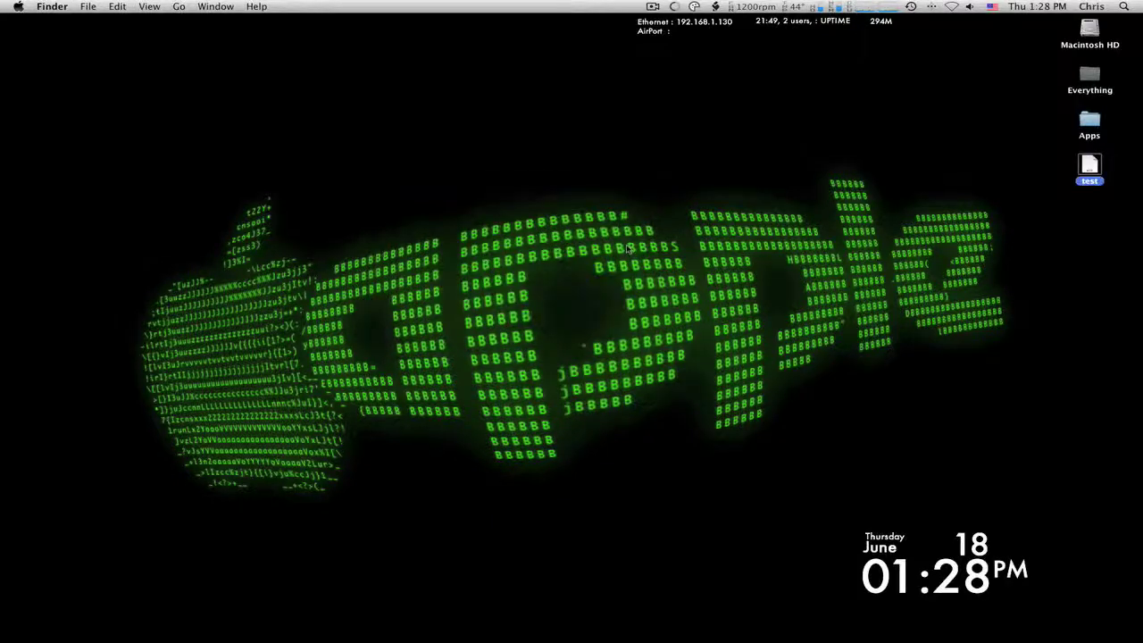
Step: Reopen the Apps folder, launch DiskAid from it, and minimize the folder window with DiskAid moved to the middle of the desktop
double_click(1087, 116)
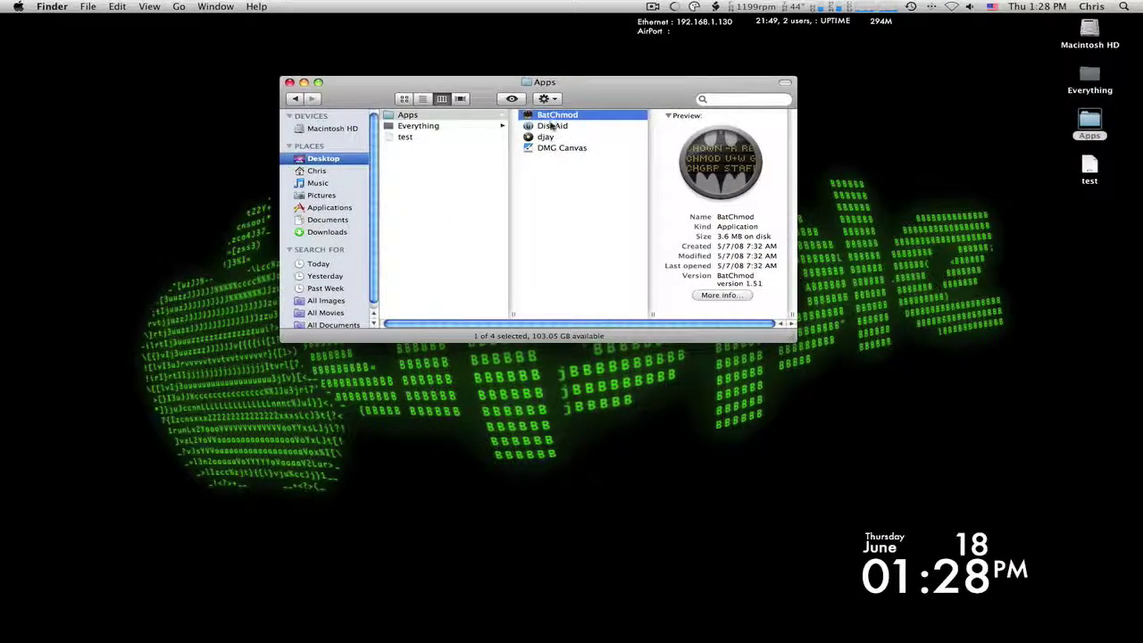
click(551, 126)
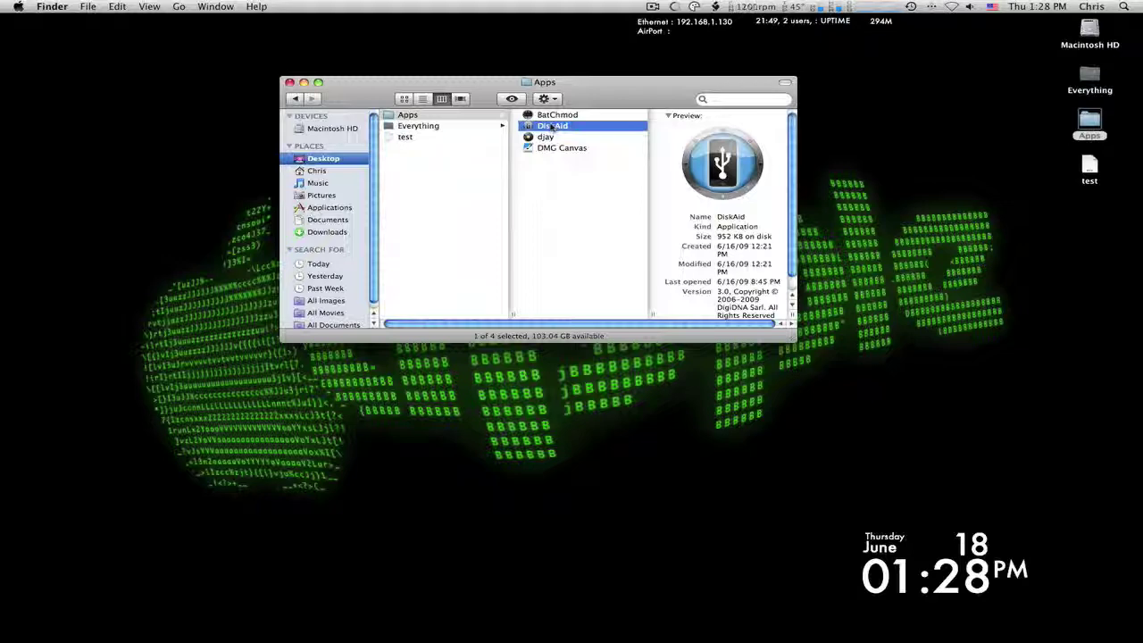
key(super+o)
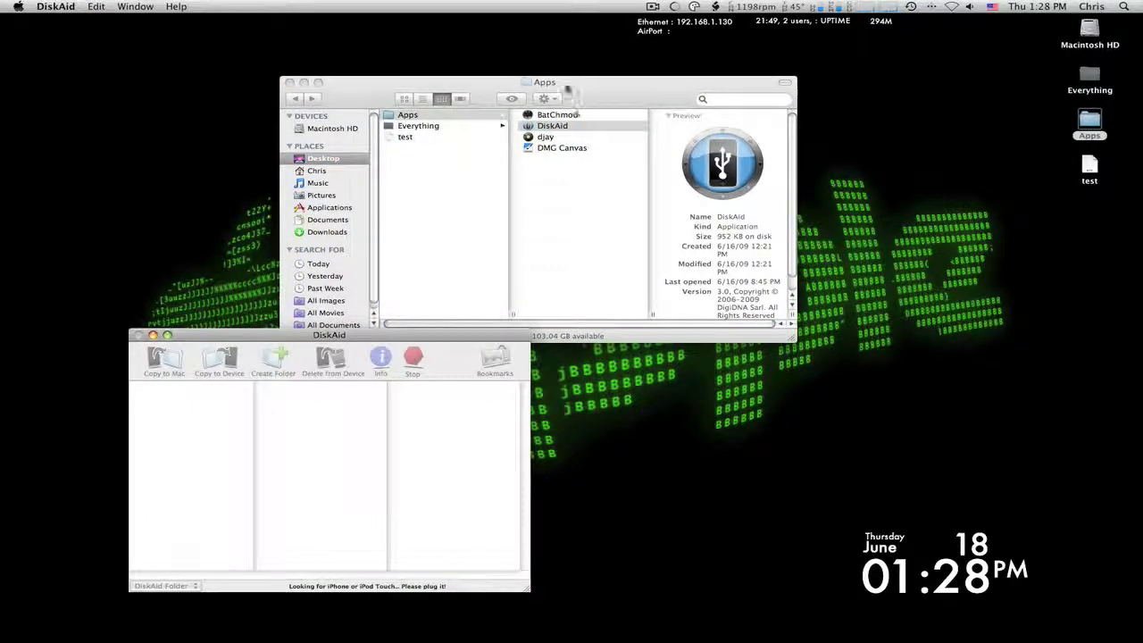
double_click(571, 82)
drag(337, 335, 532, 149)
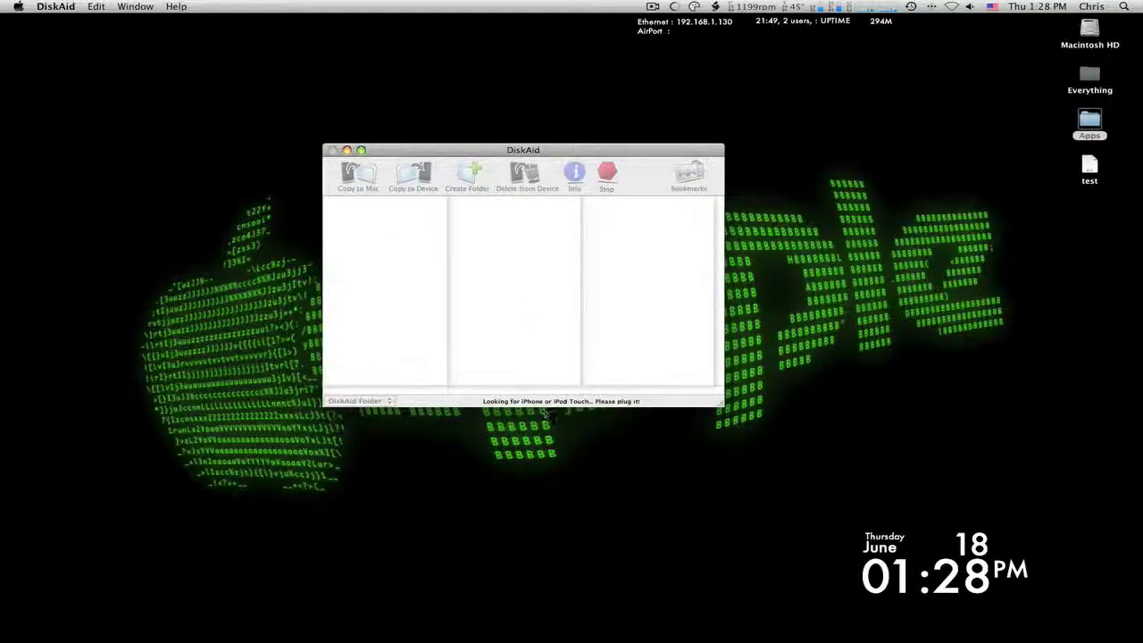
drag(572, 155, 569, 154)
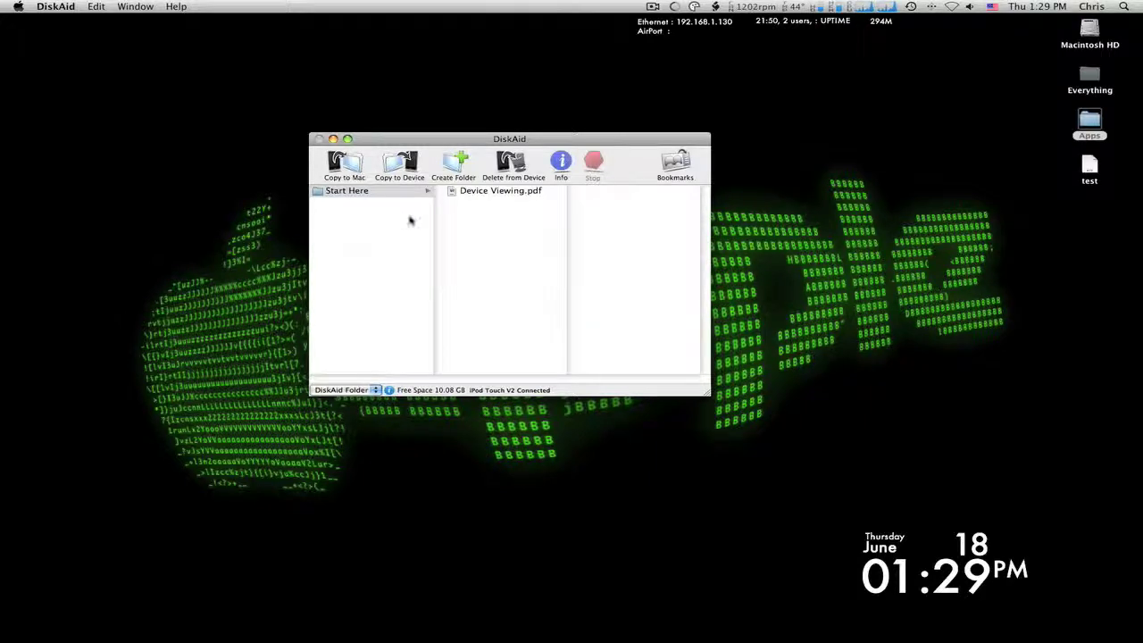
Step: Select the Start Here folder on the connected iPod Touch to view its contents
click(422, 193)
click(327, 195)
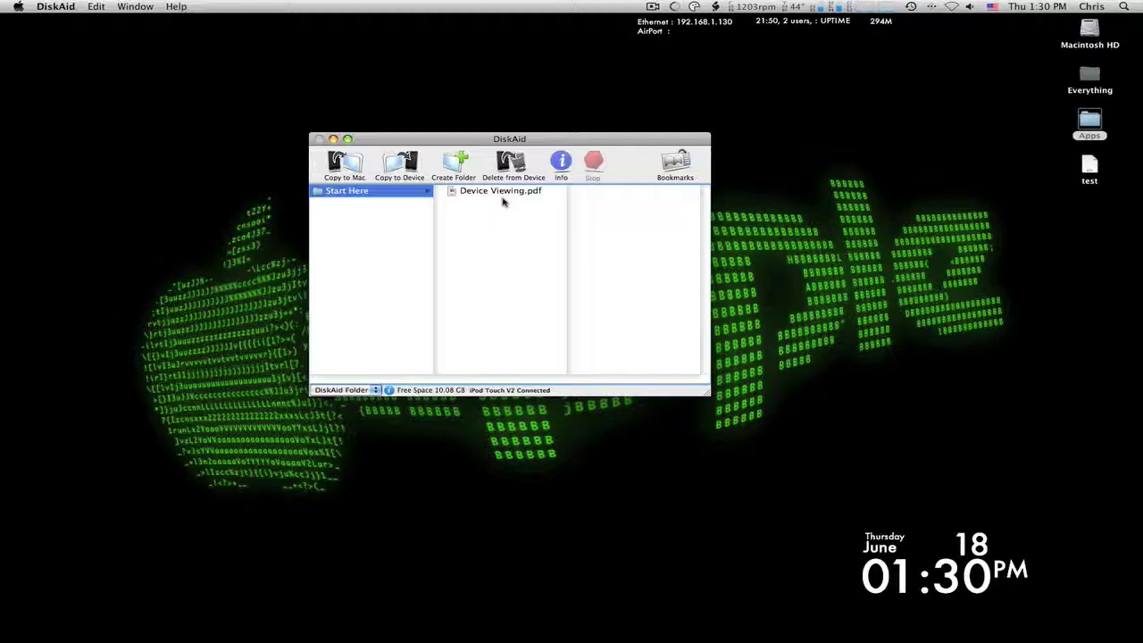
click(18, 7)
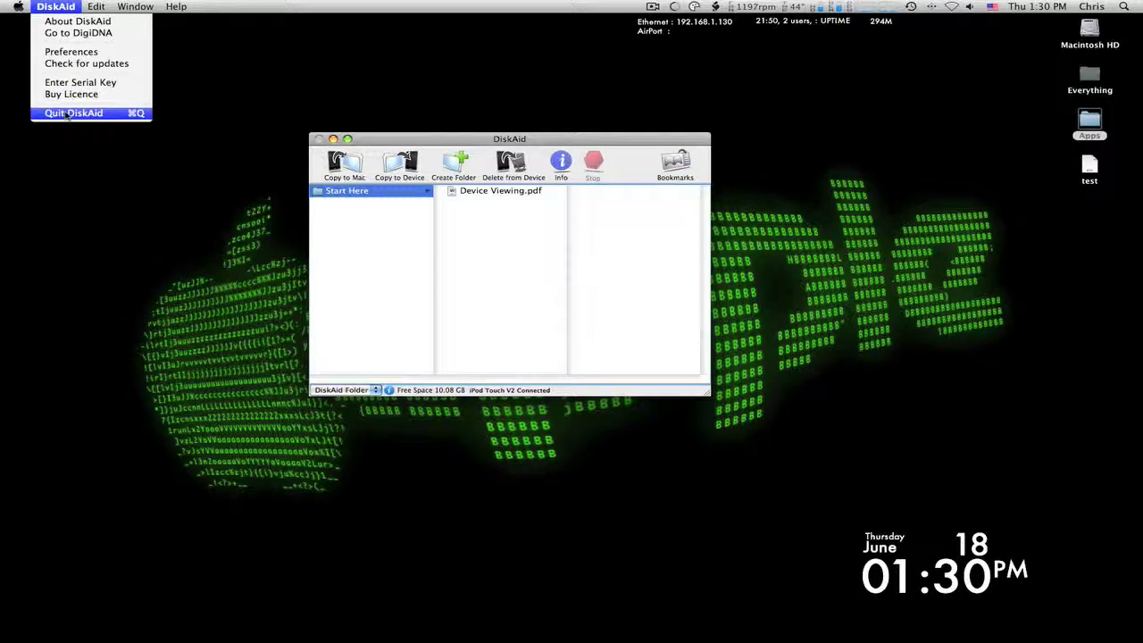
click(71, 7)
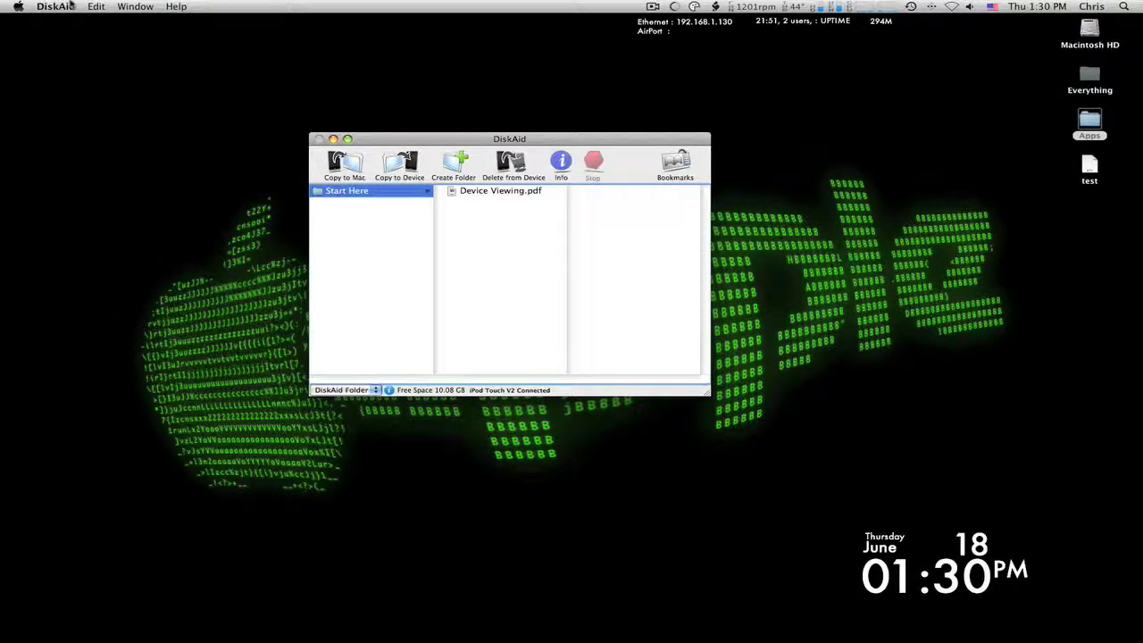
click(70, 5)
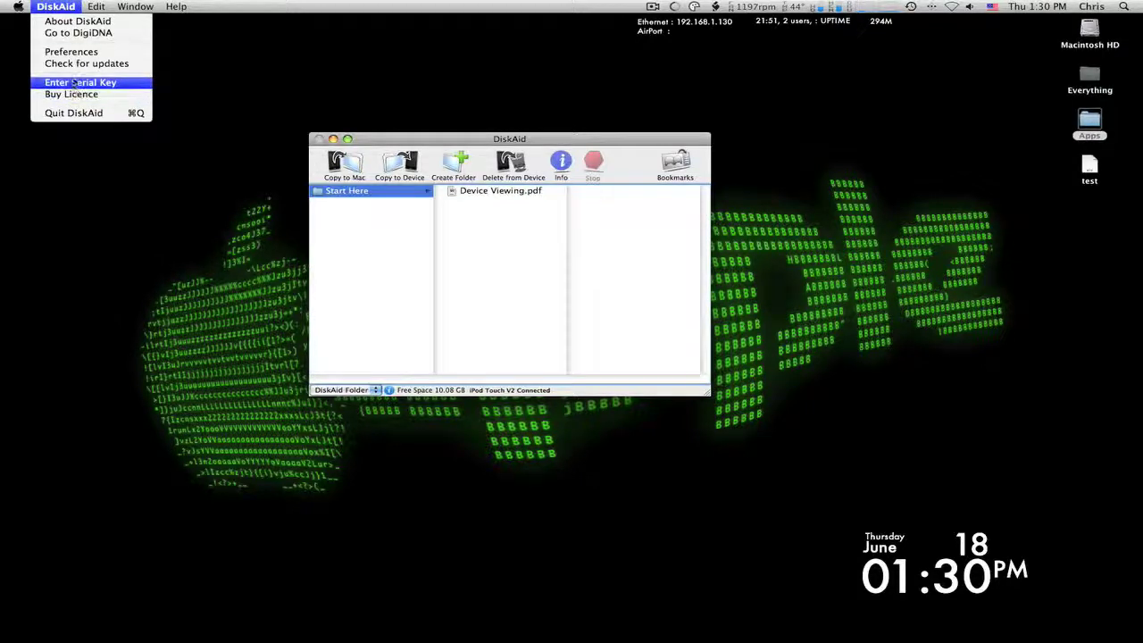
click(73, 6)
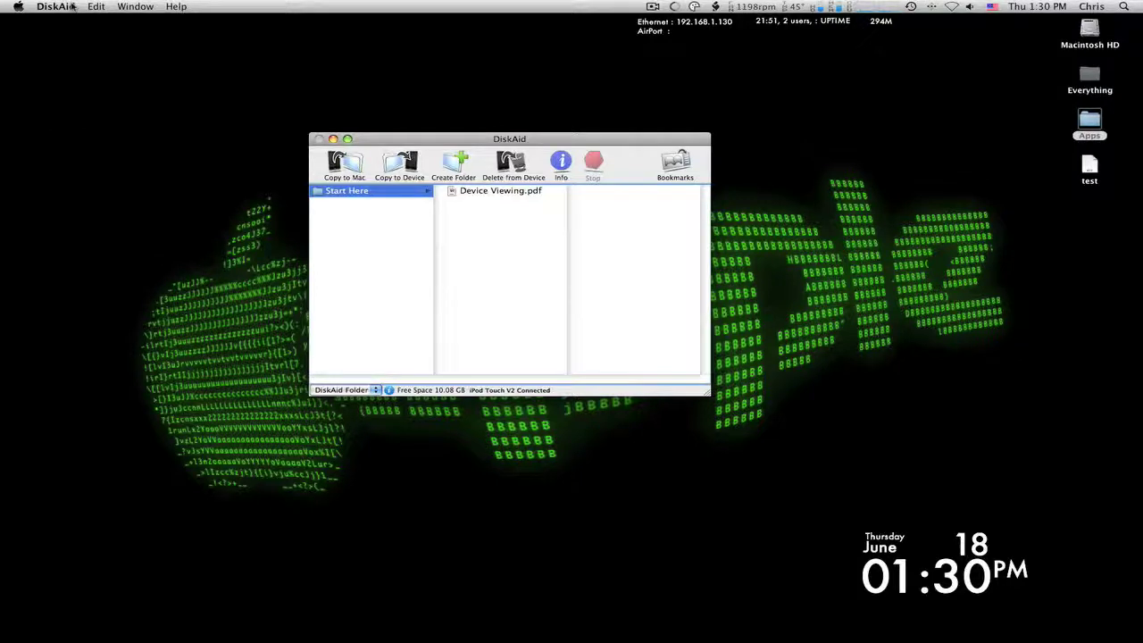
Step: Quit DiskAid, then reopen the Apps folder and launch DMG Canvas from it
click(73, 7)
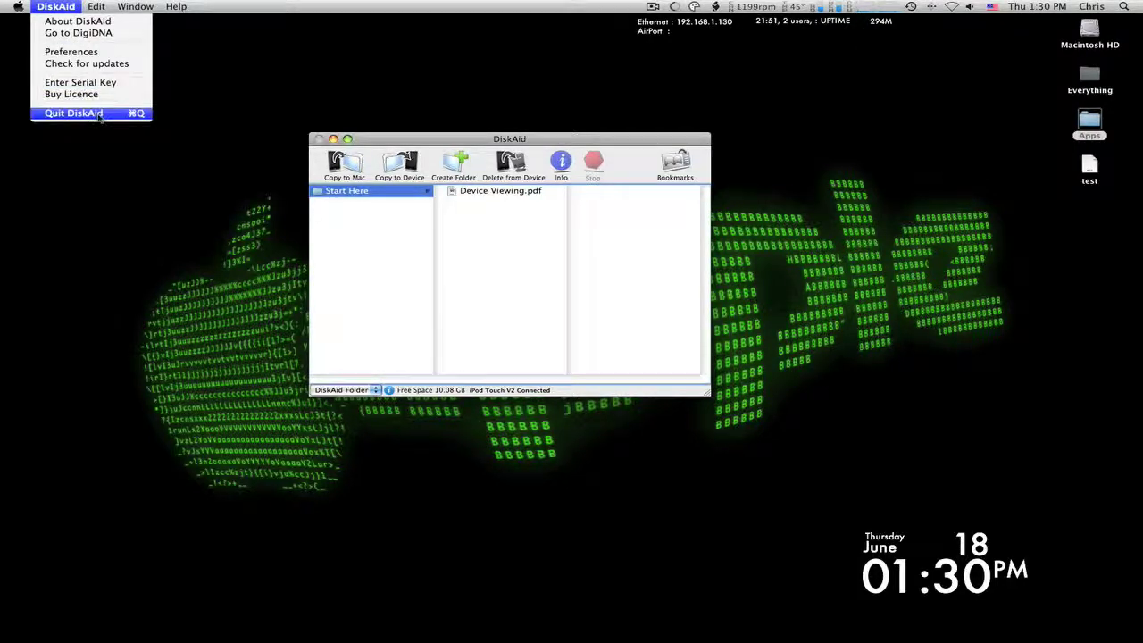
click(74, 114)
double_click(1089, 121)
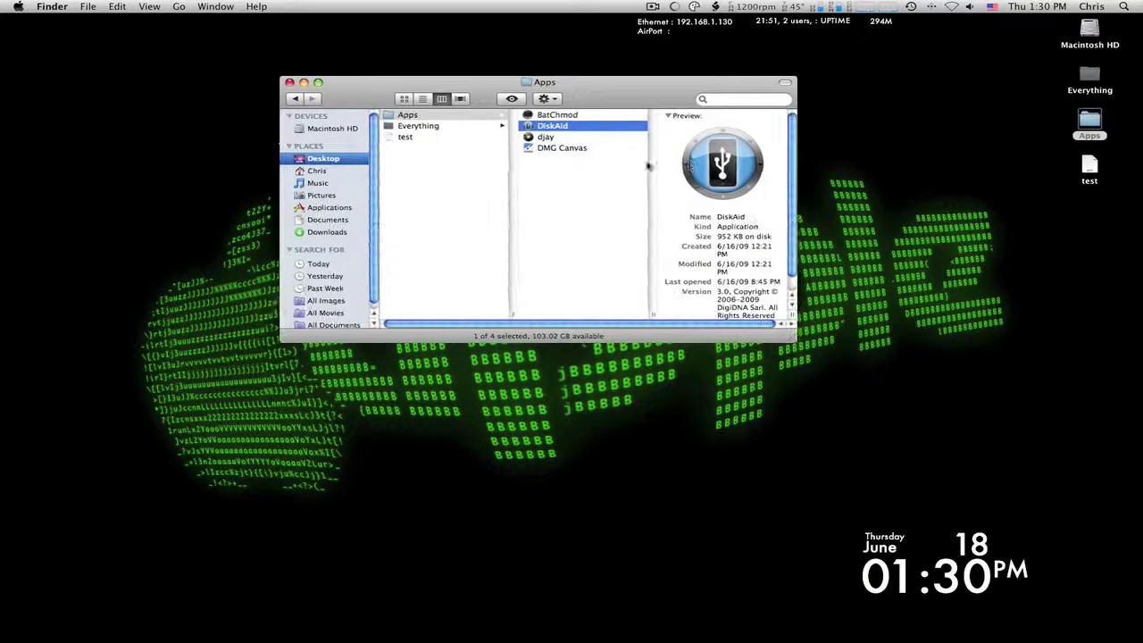
click(561, 137)
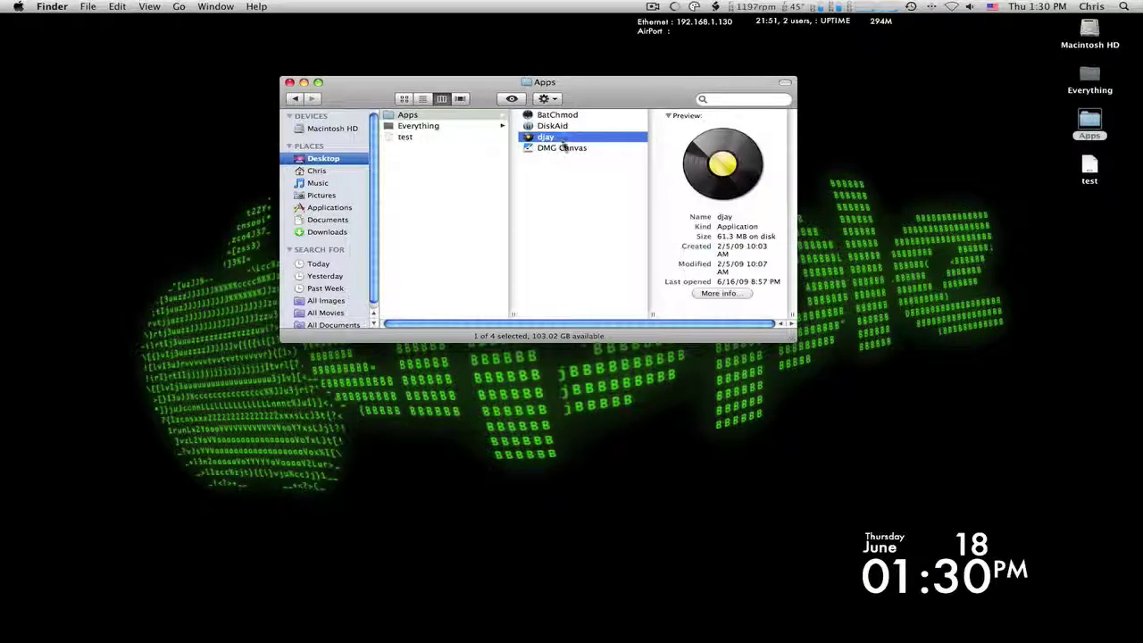
click(566, 148)
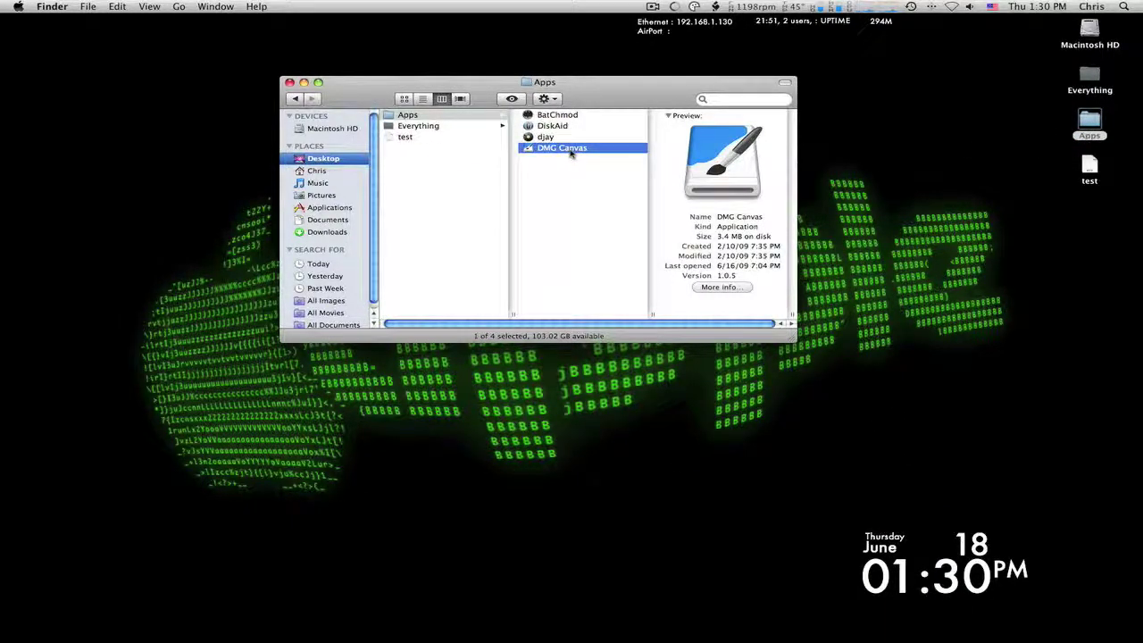
double_click(570, 149)
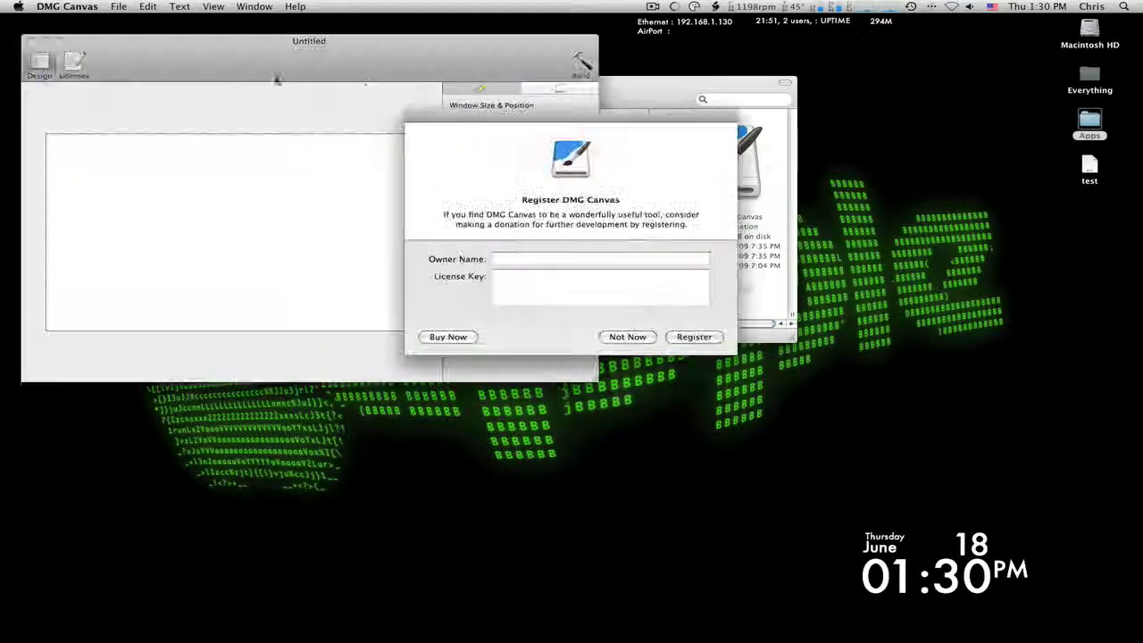
Step: Minimize the Apps folder window, postpone the DMG Canvas registration, and move the untitled document window slightly lower on the desktop
click(668, 87)
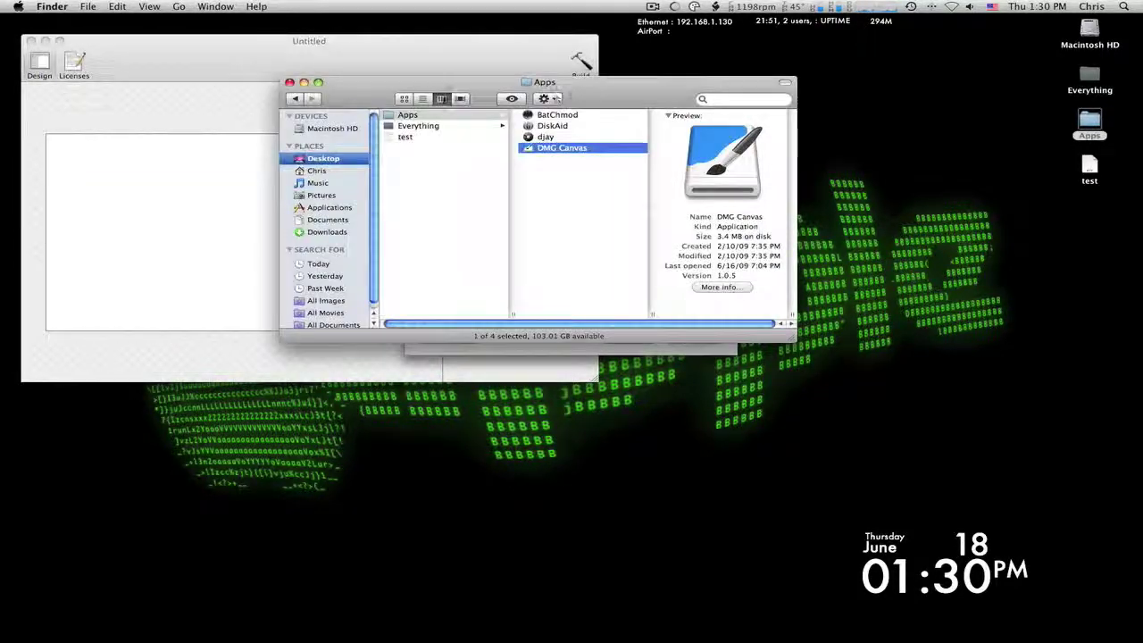
click(304, 82)
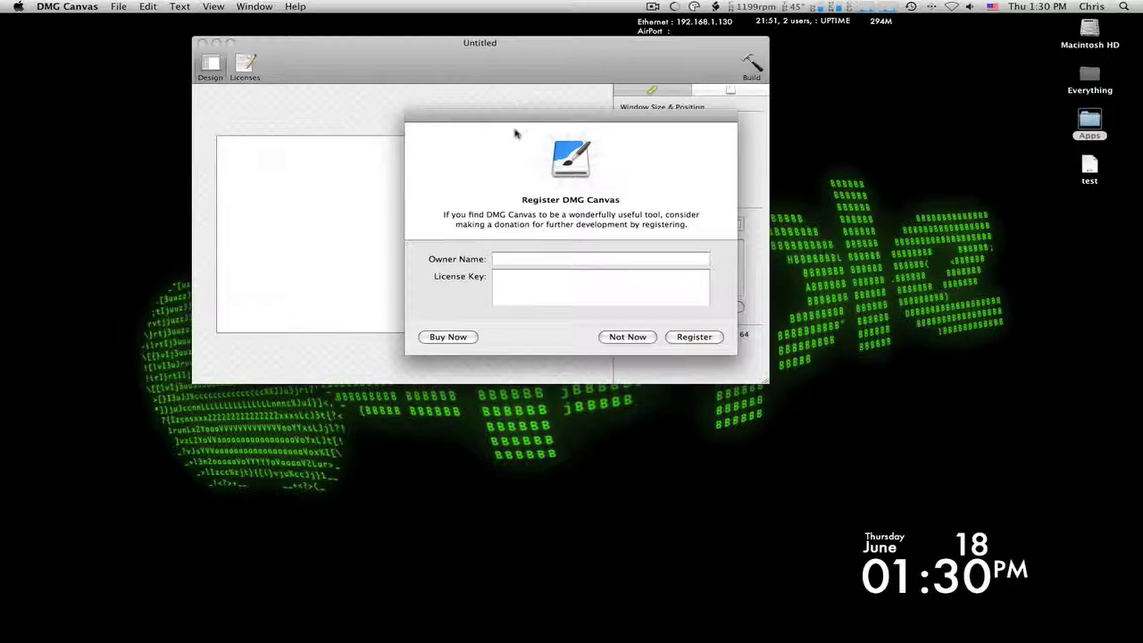
drag(504, 116, 427, 106)
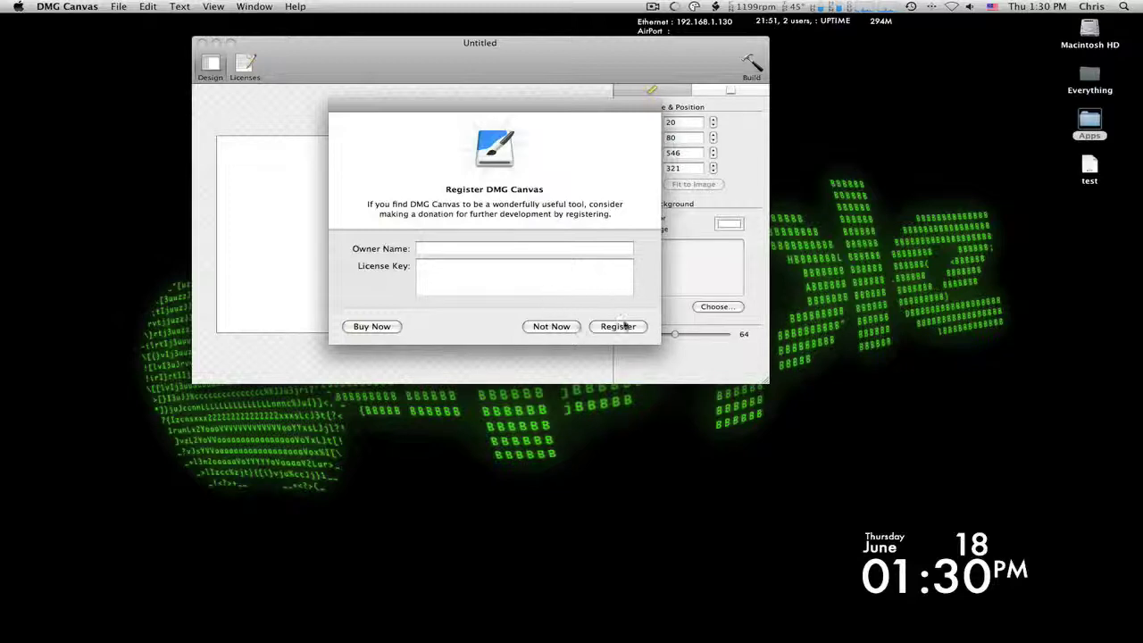
click(552, 327)
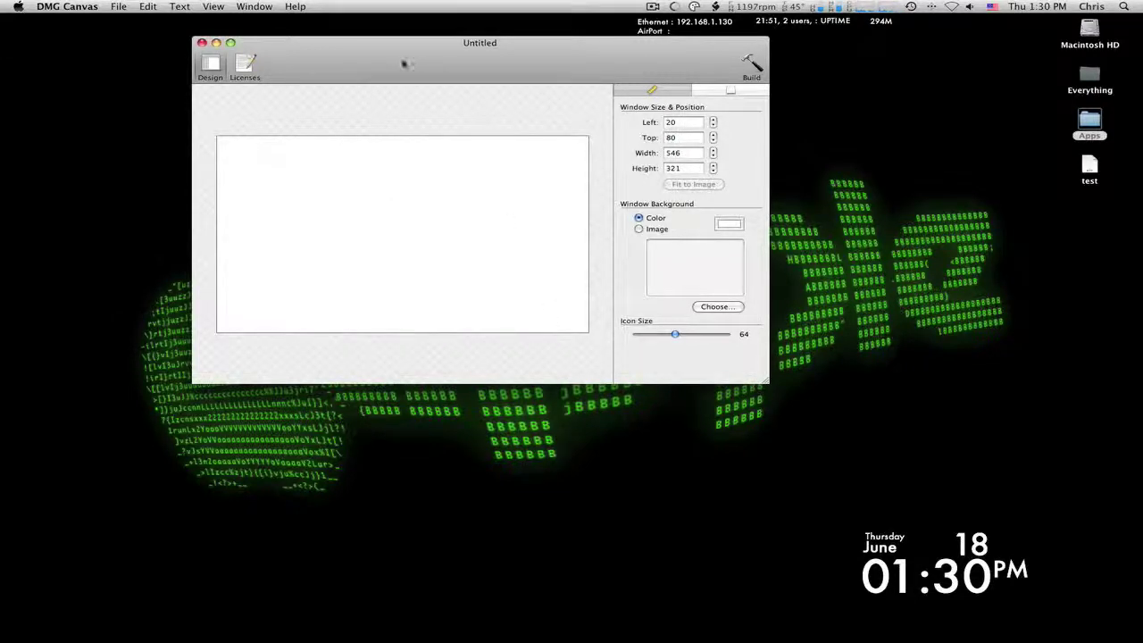
drag(401, 63, 390, 106)
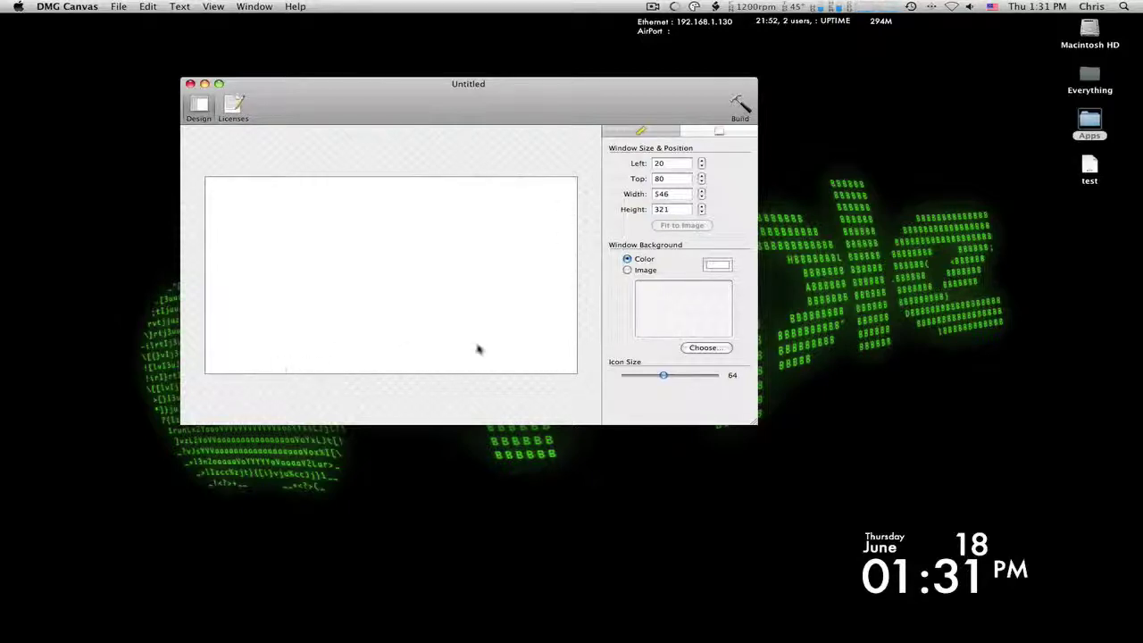
Step: Go through the left position, width and height values of the disk image window settings
double_click(662, 164)
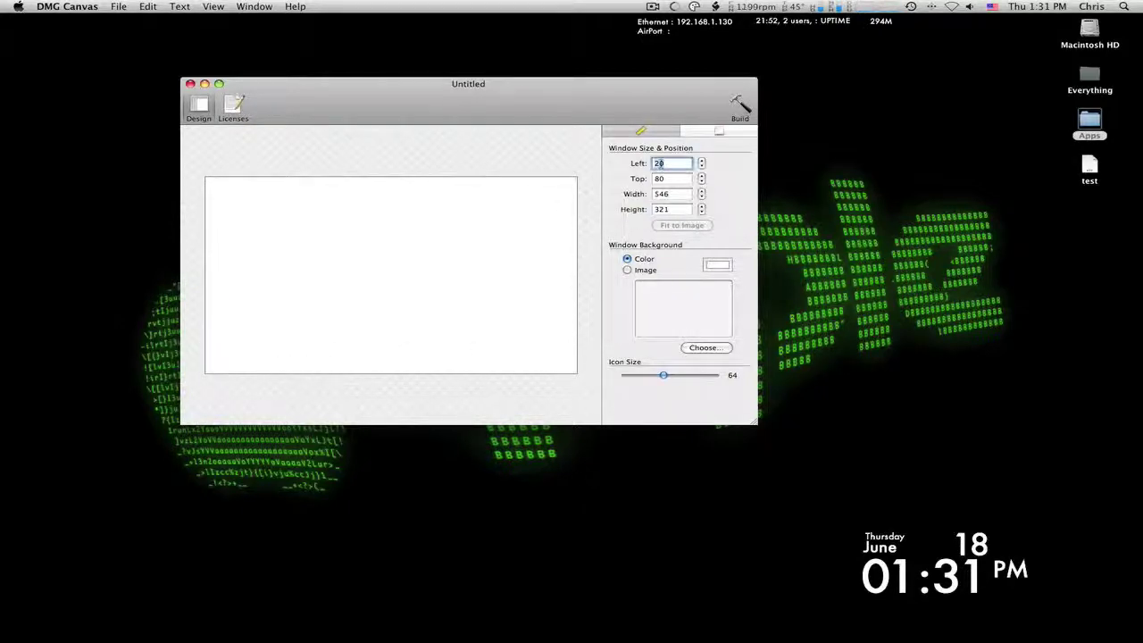
double_click(671, 194)
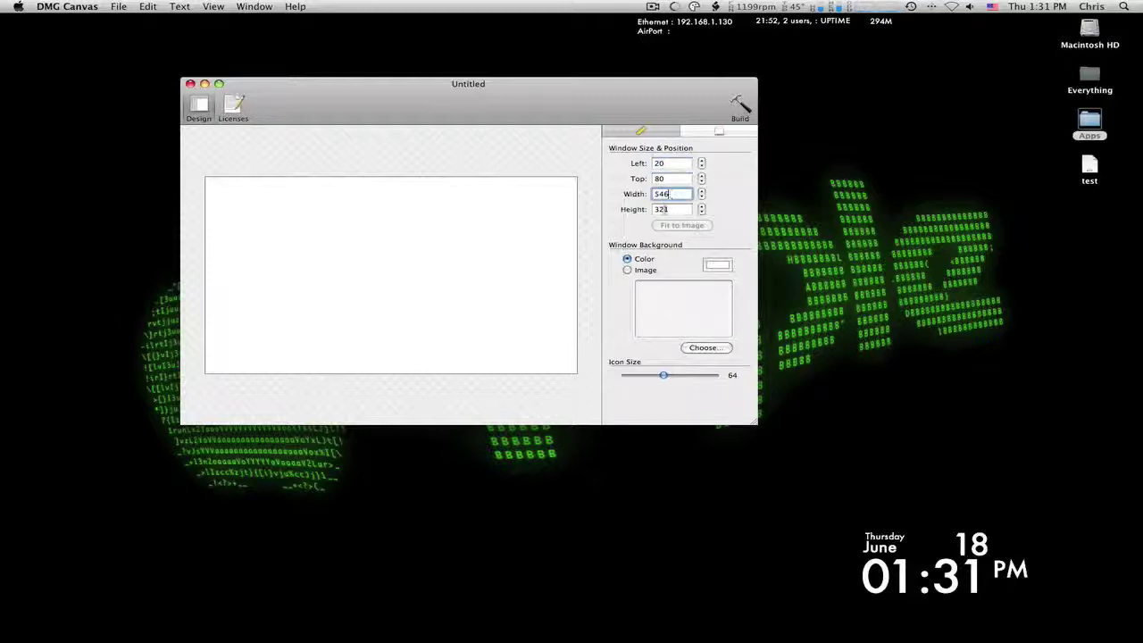
double_click(664, 209)
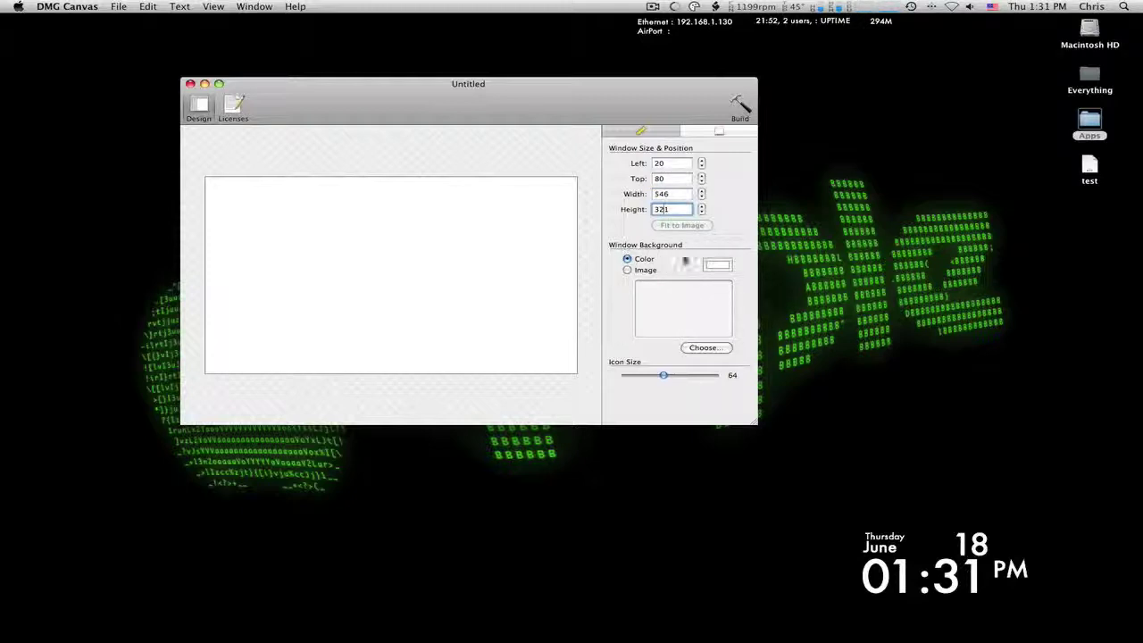
Step: Try red and brown as the window background color, return it to white, and nudge the icon size to 65
click(717, 264)
click(306, 395)
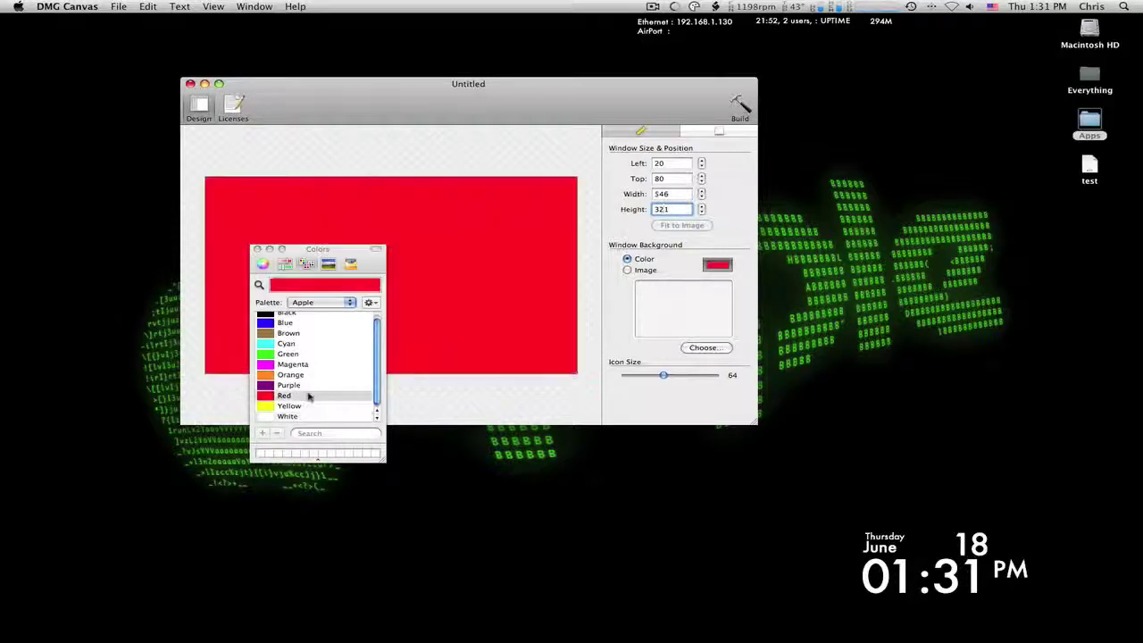
click(298, 334)
scroll(300, 353, up, 1)
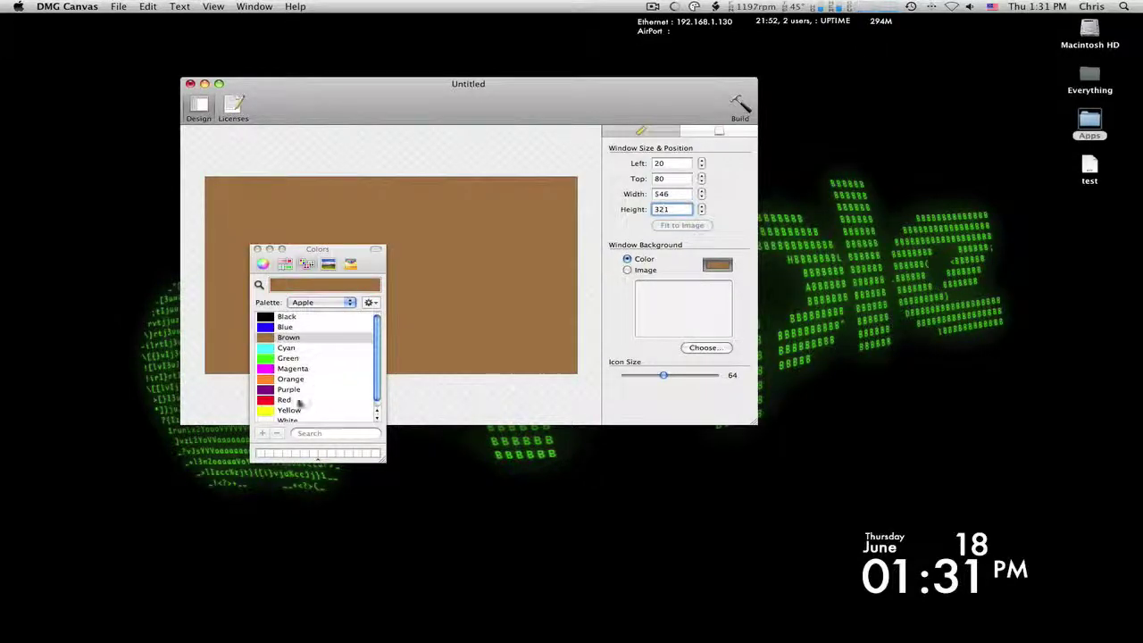
click(298, 421)
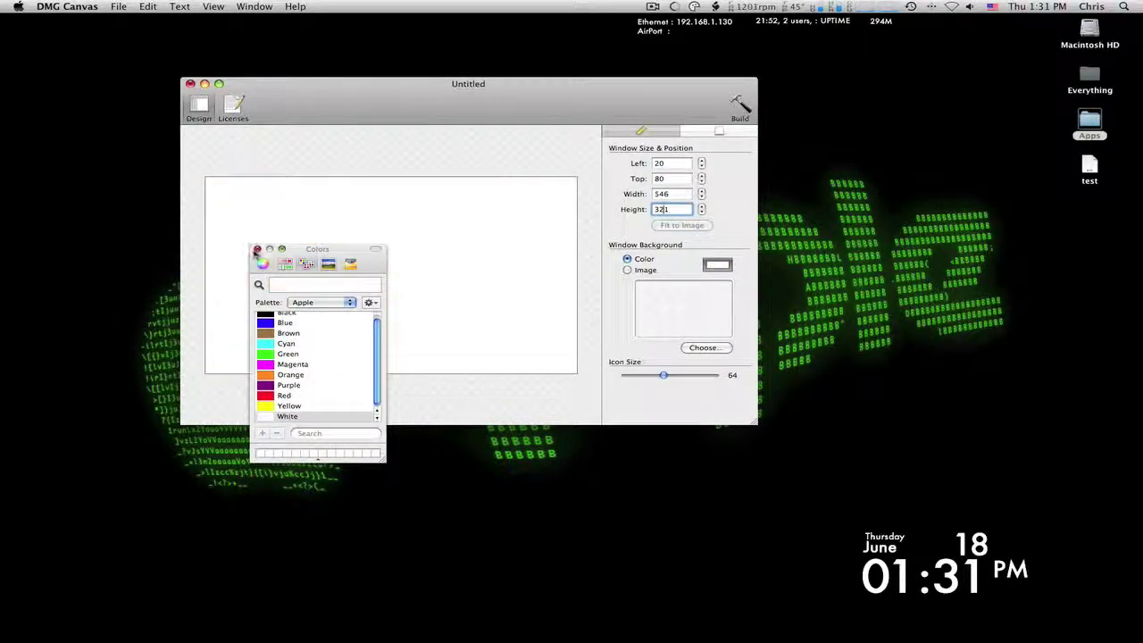
click(256, 250)
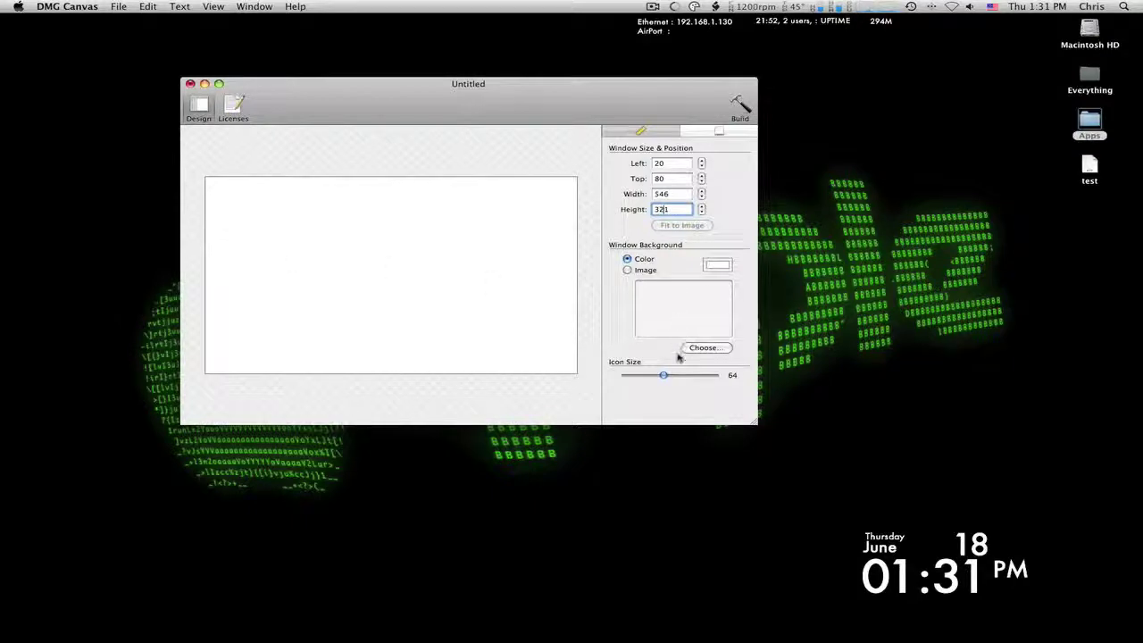
mouse_move(664, 376)
mouse_down()
mouse_move(677, 376)
mouse_move(667, 378)
mouse_up()
click(665, 164)
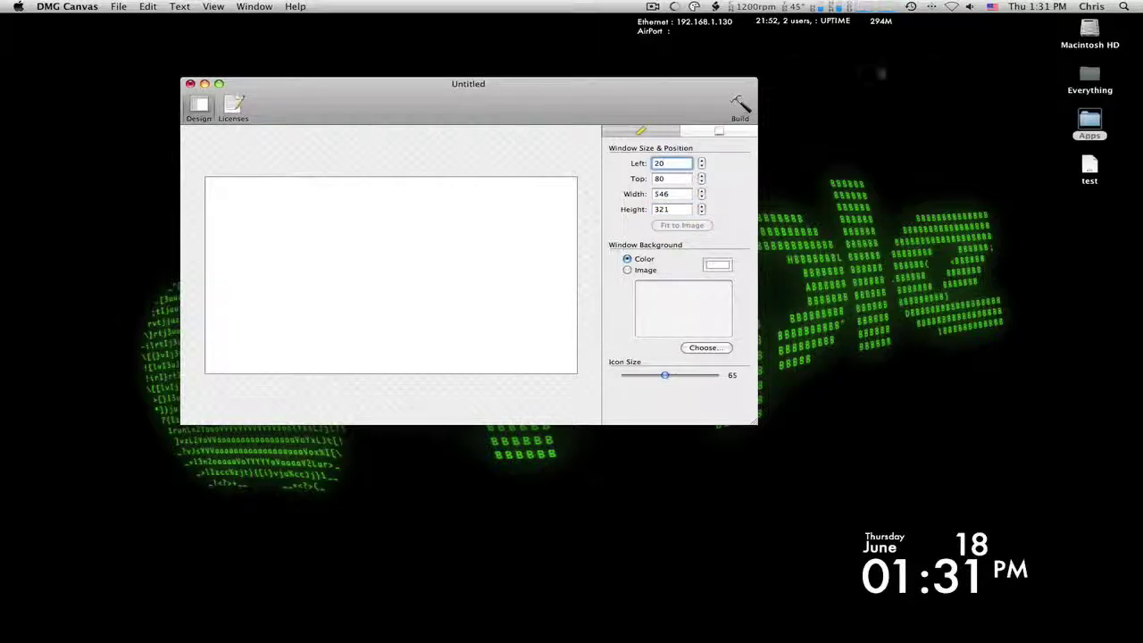
Step: Reopen the Apps folder beside the document window and add BatChmod from it to the upper-left area of the disk image canvas
click(1088, 43)
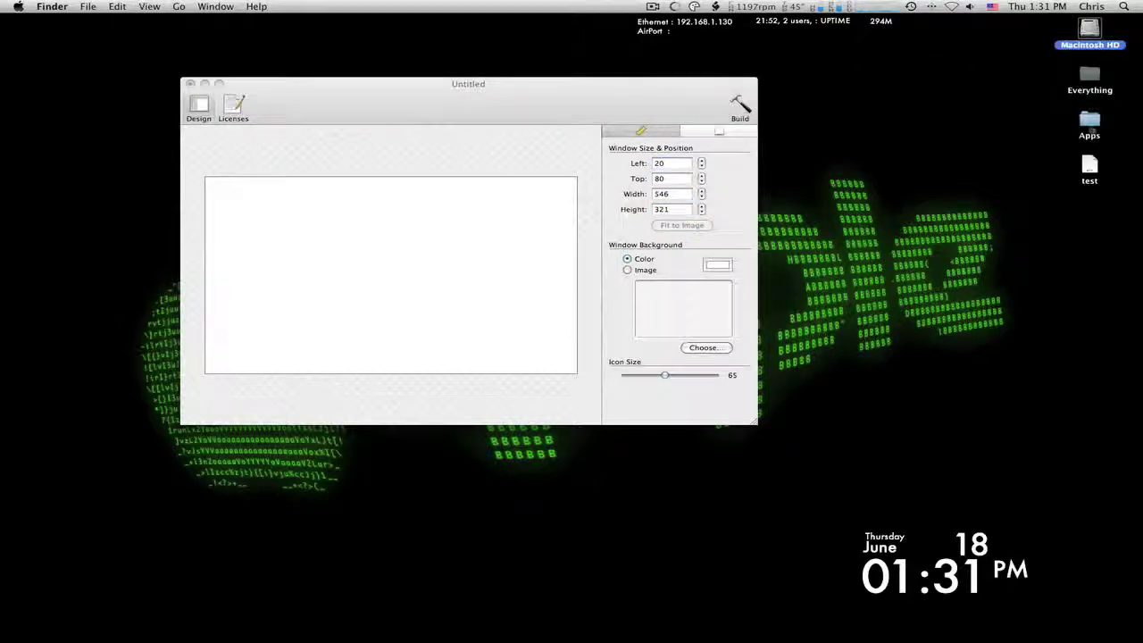
double_click(1090, 125)
drag(659, 142, 947, 117)
click(835, 150)
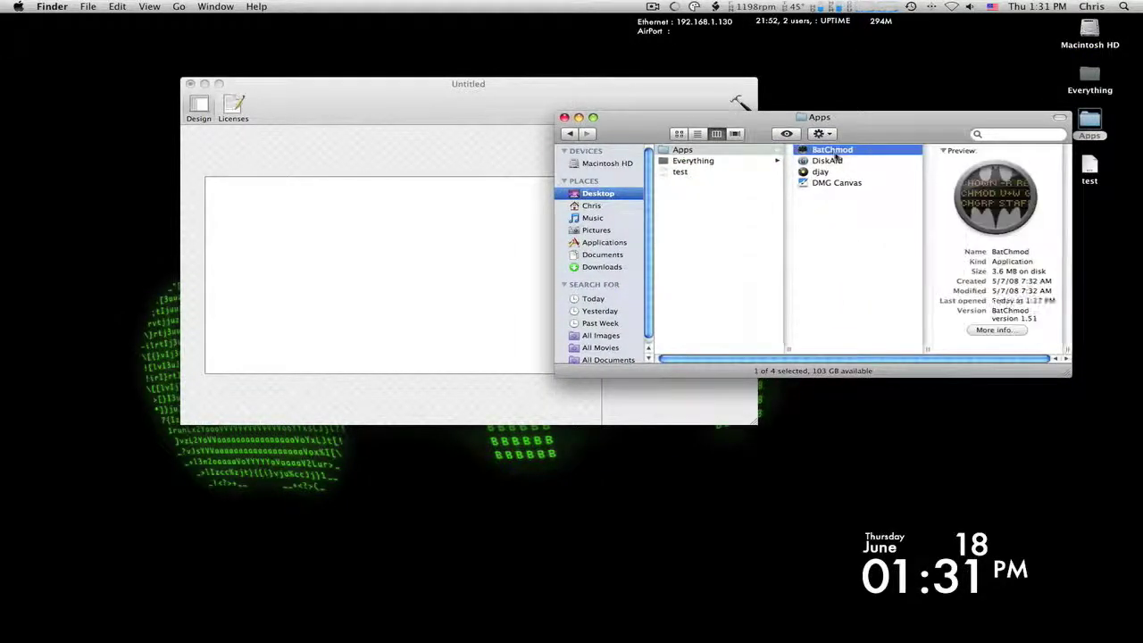
drag(834, 150, 417, 237)
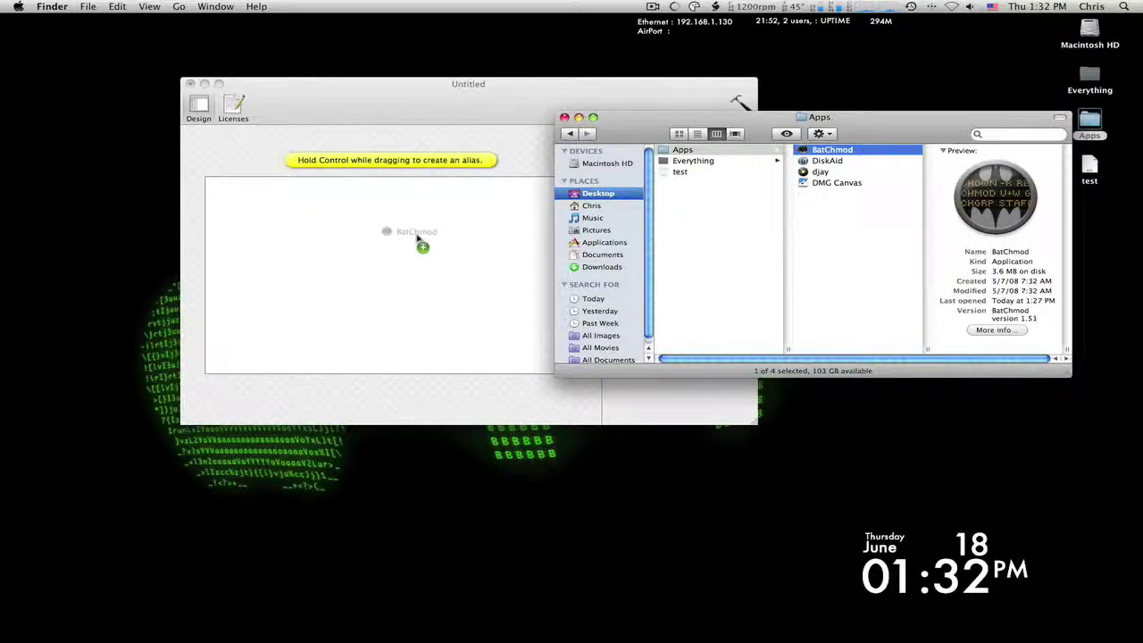
drag(417, 237, 417, 238)
drag(418, 238, 417, 237)
drag(416, 238, 320, 257)
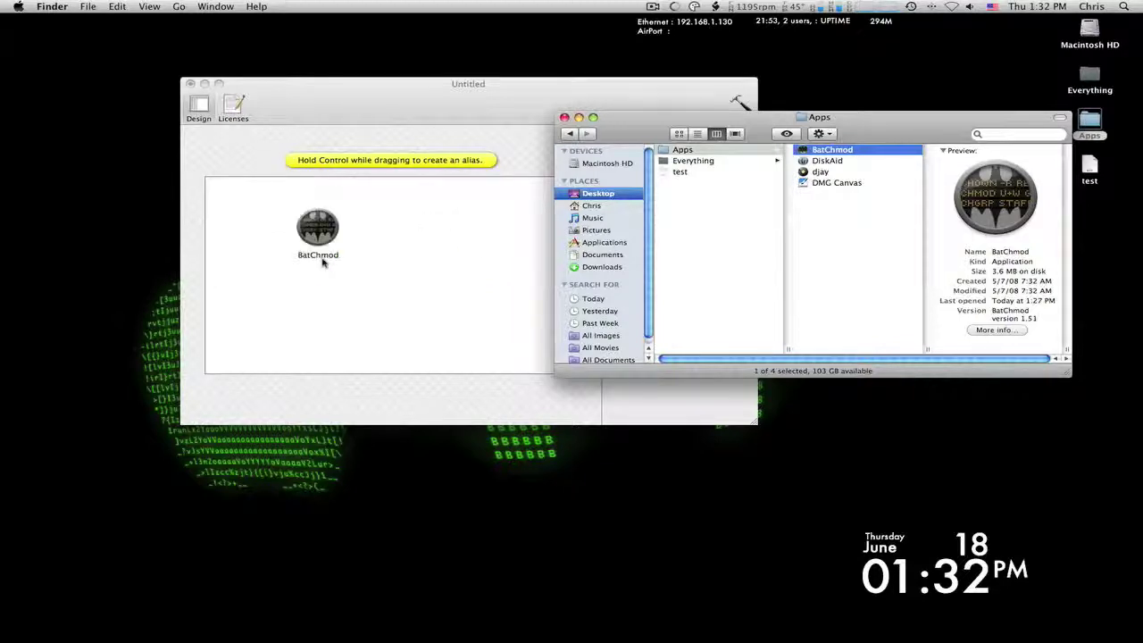
Step: Close the Apps folder window, center the BatChmod icon on the canvas, and set the icon size to 128
click(565, 117)
drag(332, 234, 413, 266)
click(470, 318)
drag(665, 376, 713, 376)
drag(452, 301, 422, 302)
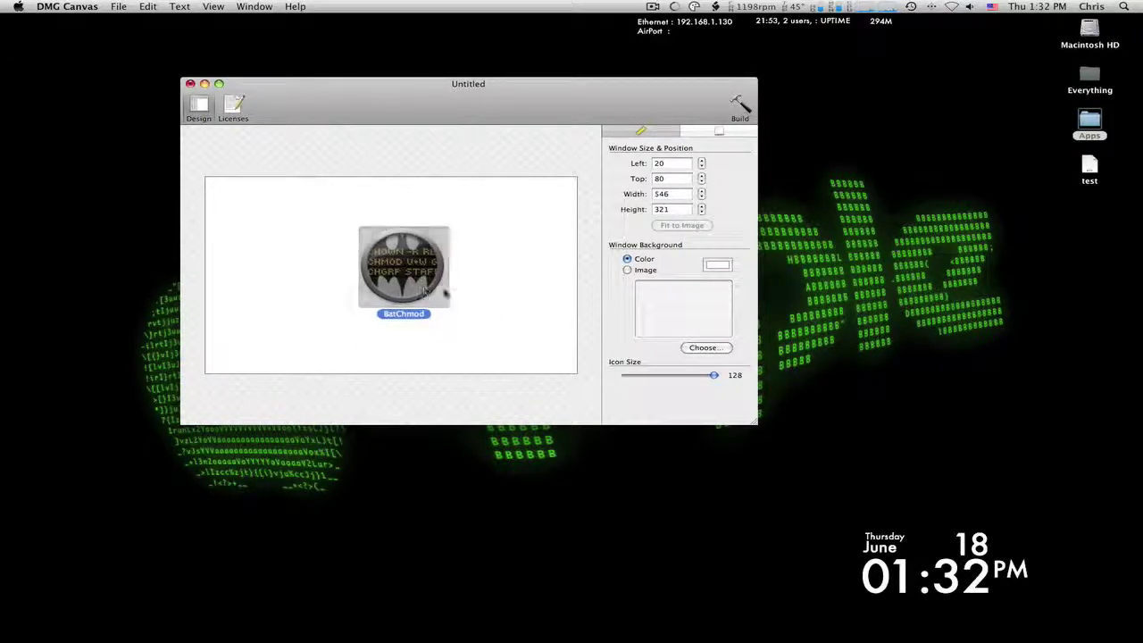
click(485, 308)
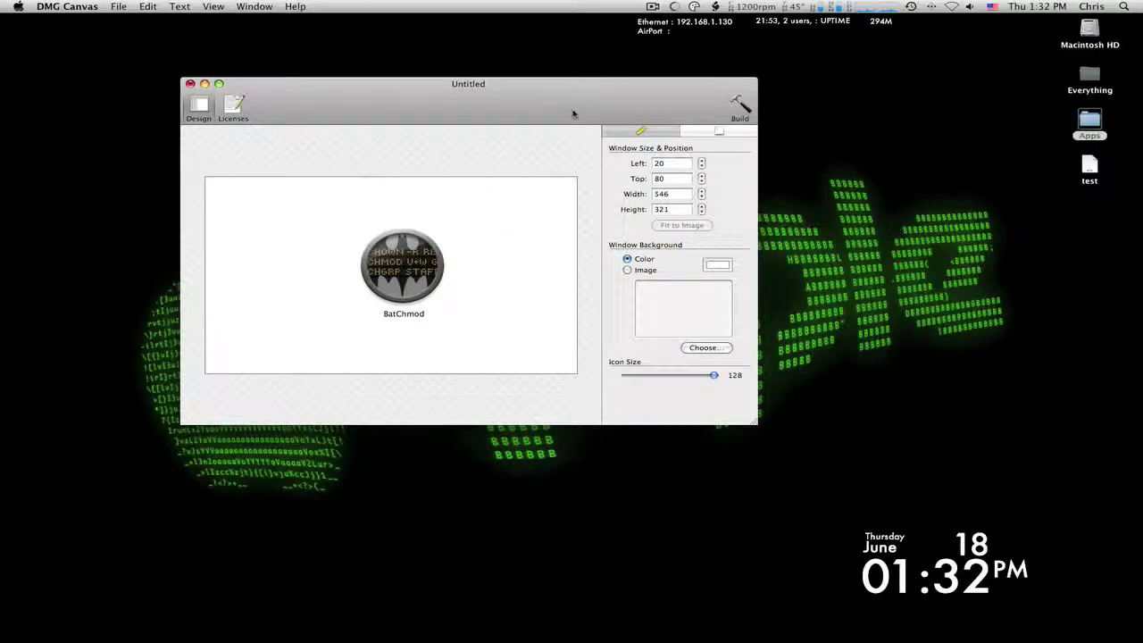
Step: Show the disk image's volume name, icon, format, encryption and compression settings, and move the document window toward the middle of the desktop
drag(732, 129, 735, 120)
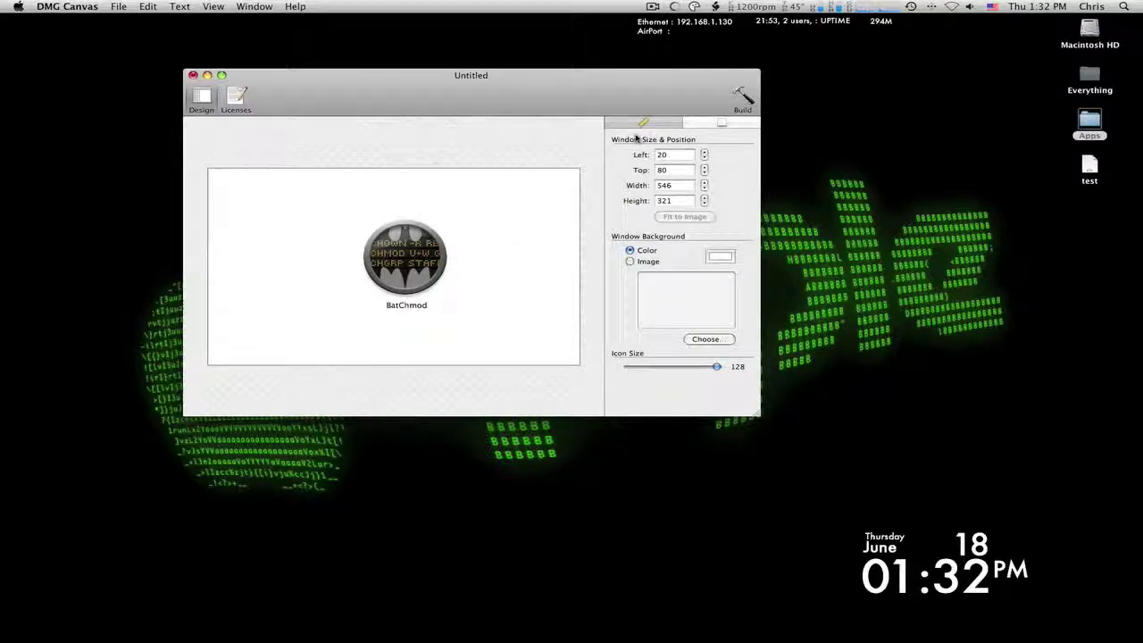
click(728, 122)
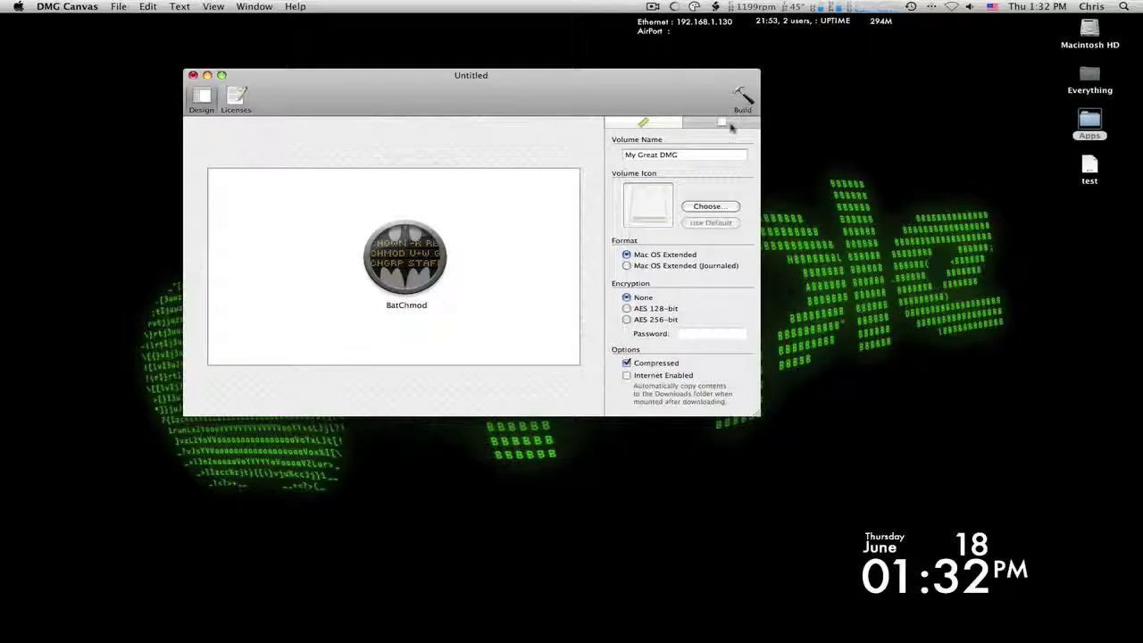
triple_click(676, 154)
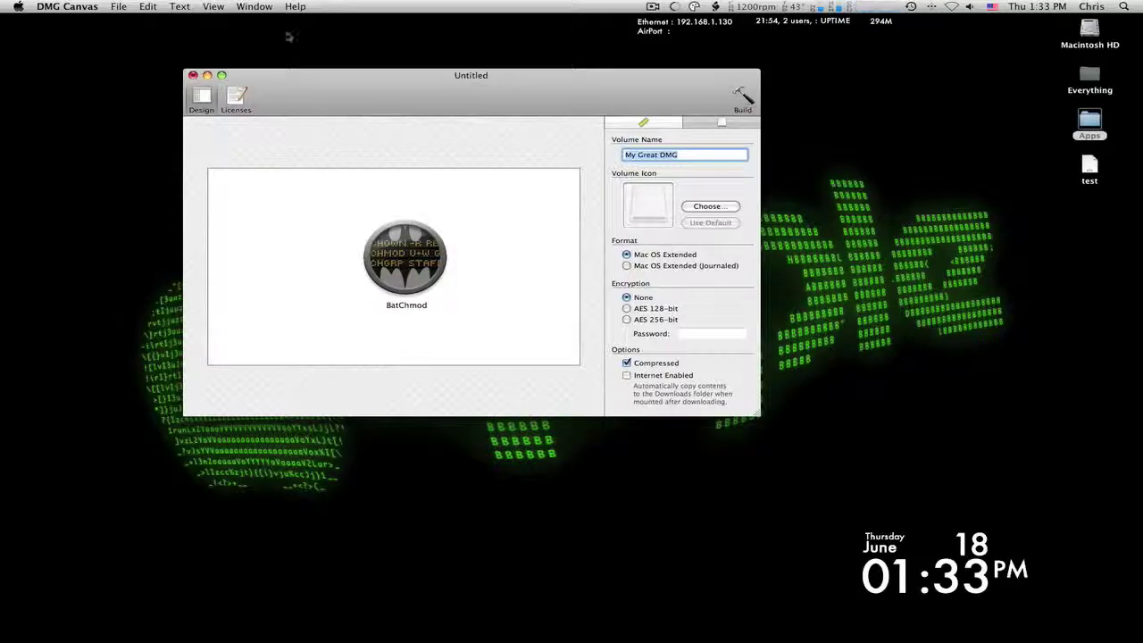
drag(291, 93, 374, 158)
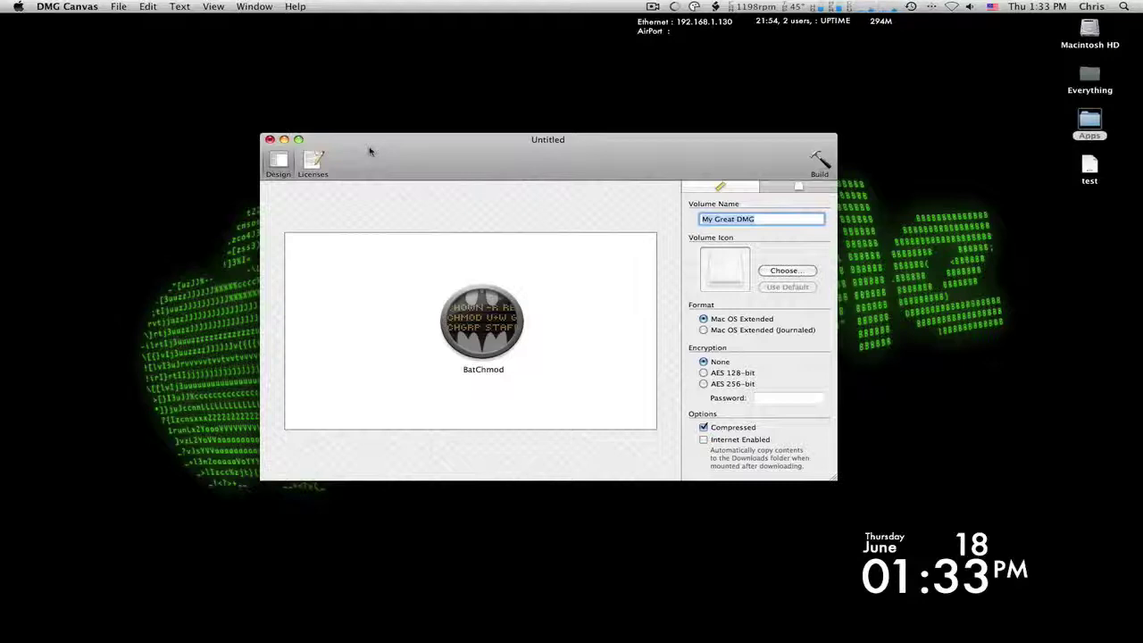
Step: Quit DMG Canvas without saving the untitled document
click(96, 6)
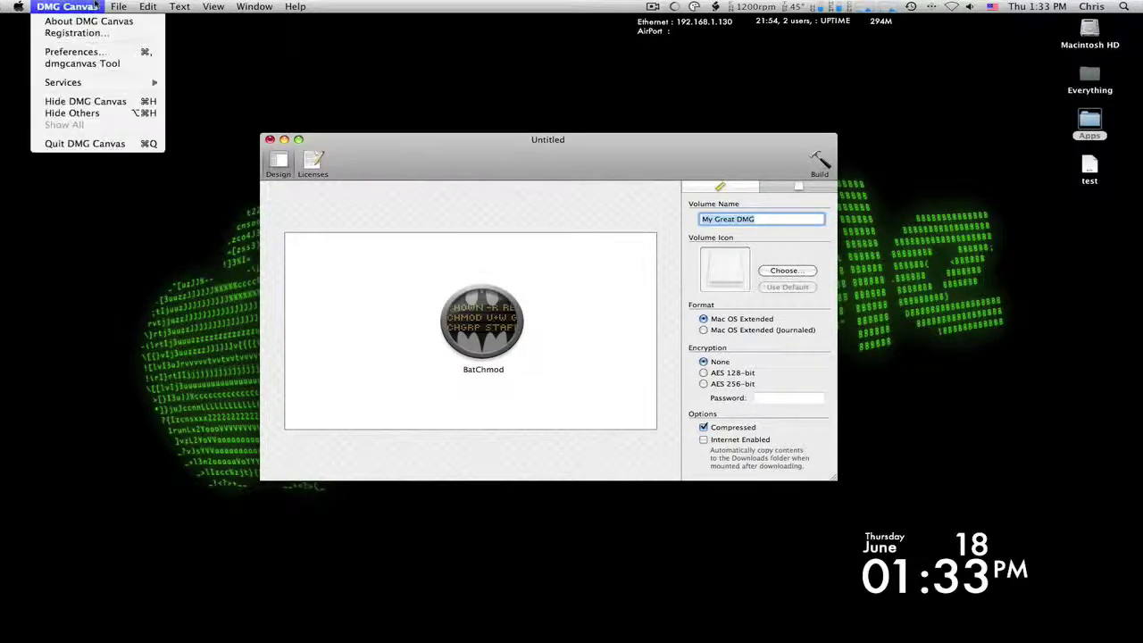
click(85, 143)
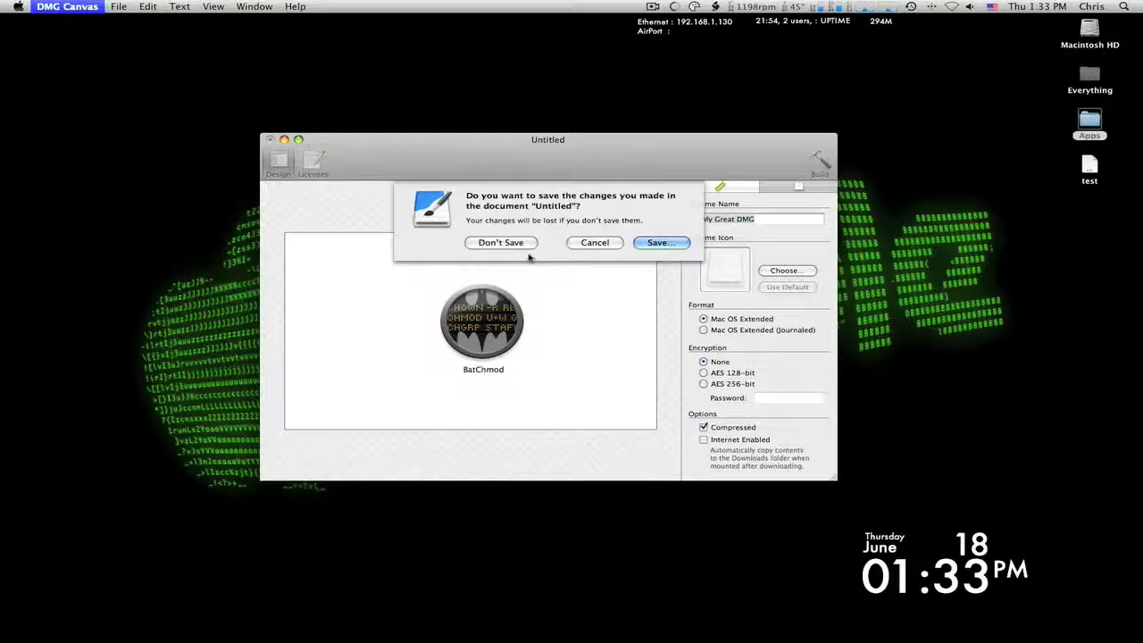
key(super+d)
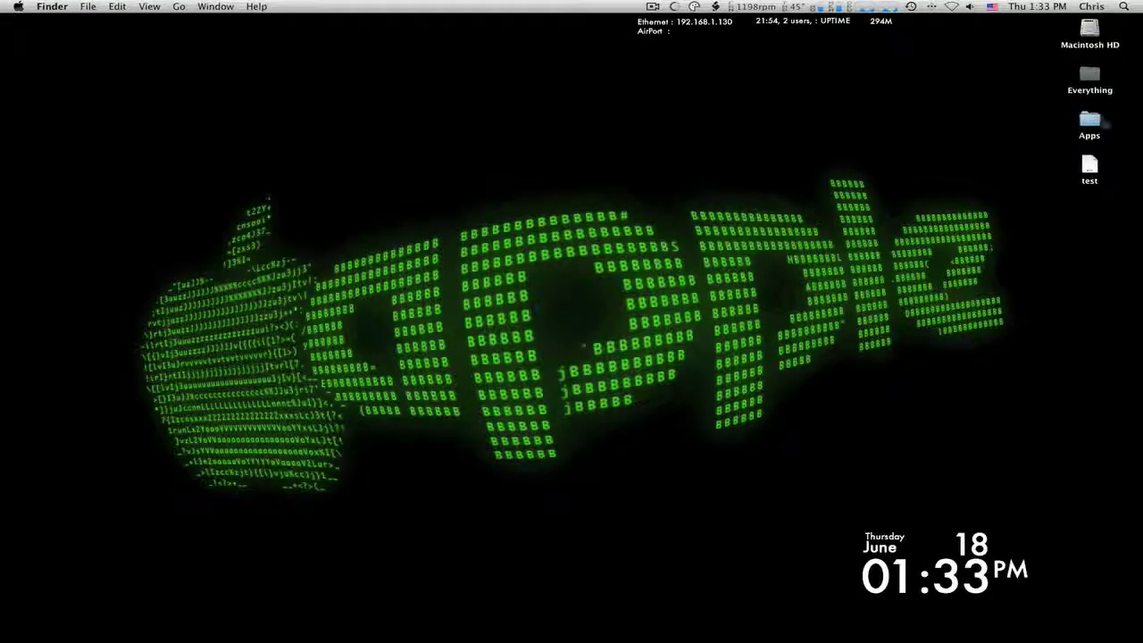
Step: Reopen the Apps folder, launch djay from it, and close the folder window
double_click(1097, 122)
drag(986, 119, 636, 120)
click(636, 174)
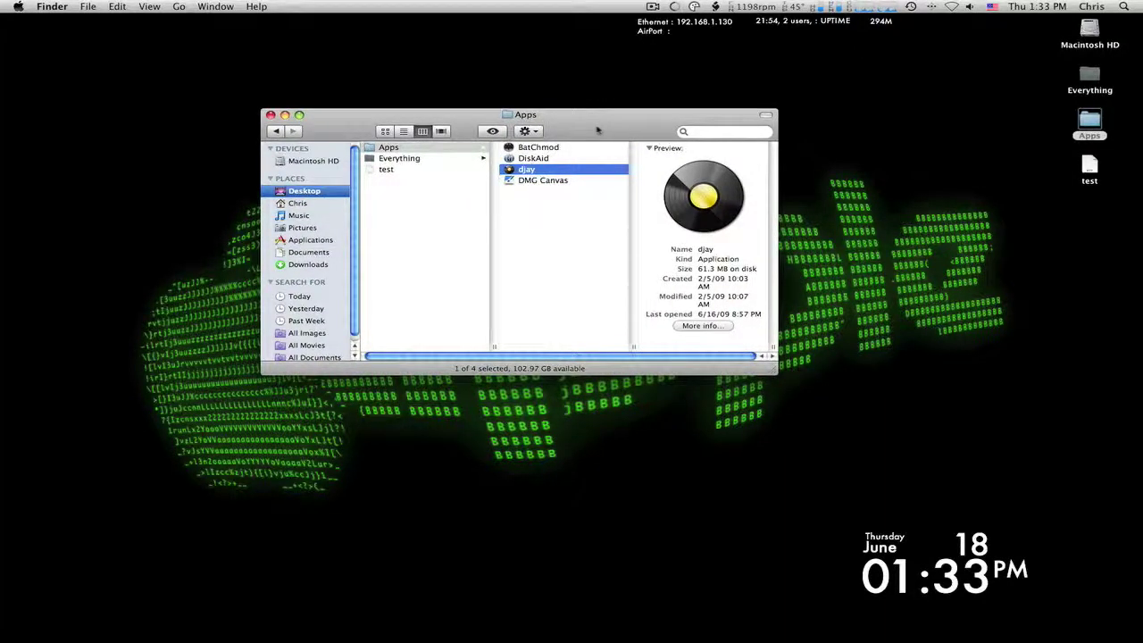
drag(599, 131, 562, 143)
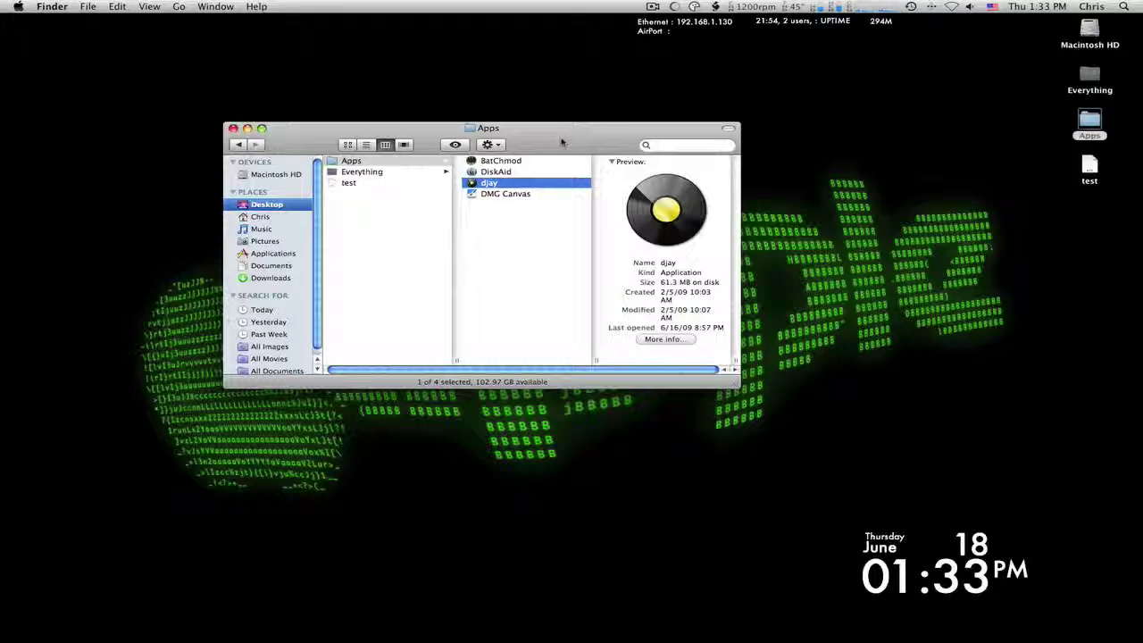
key(super+o)
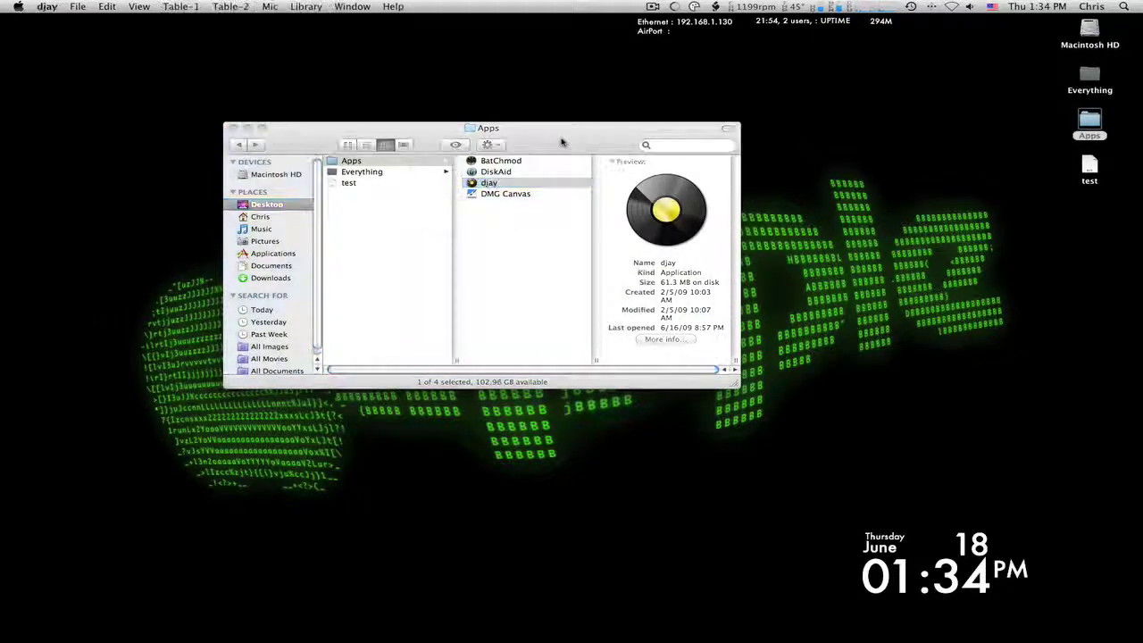
click(230, 128)
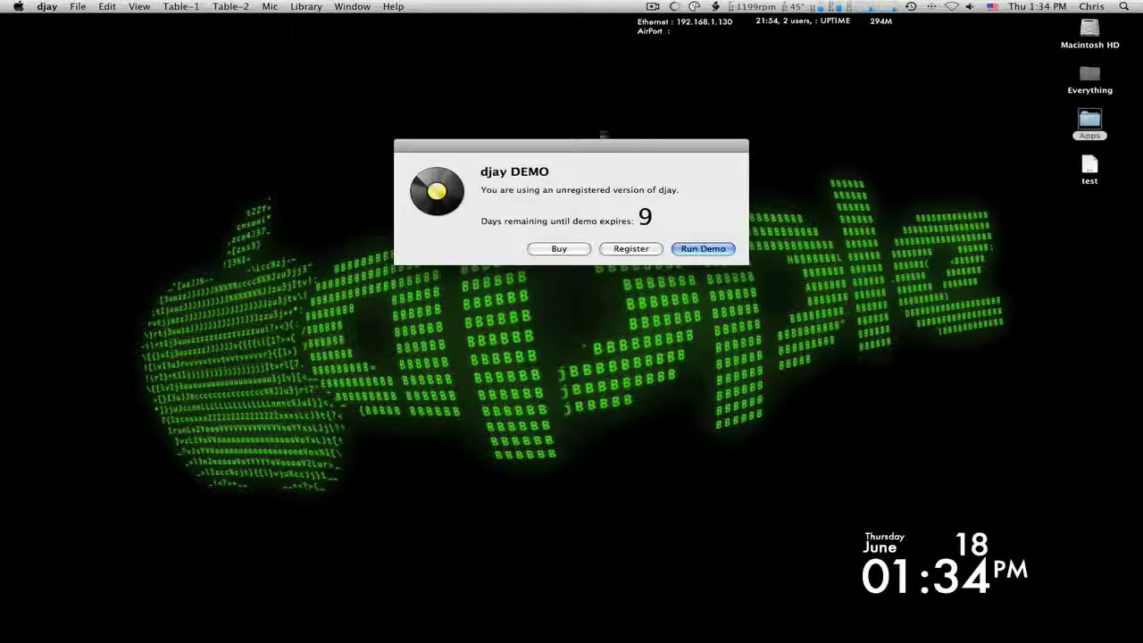
Step: Run djay in demo mode and move its main window slightly down toward the middle of the desktop
drag(559, 141, 512, 125)
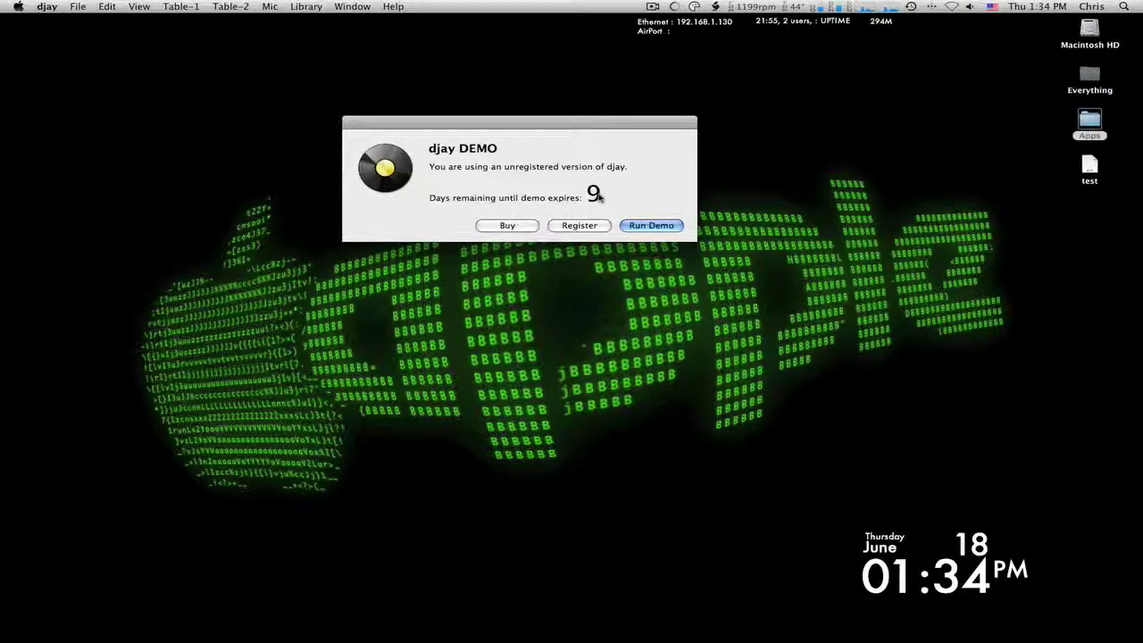
click(639, 228)
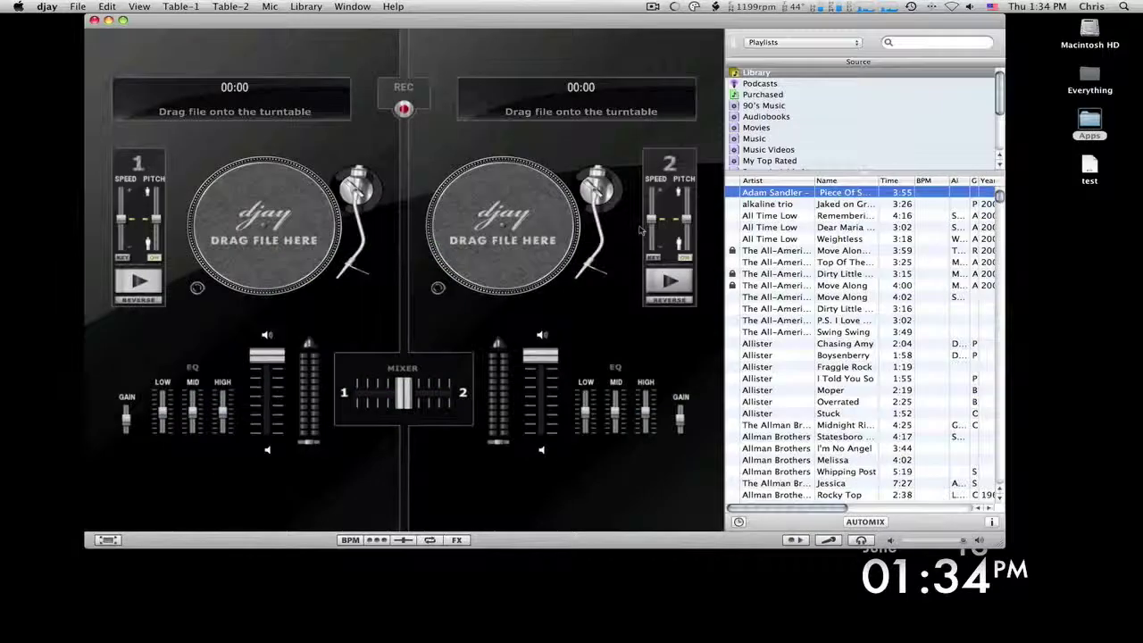
drag(505, 20, 524, 41)
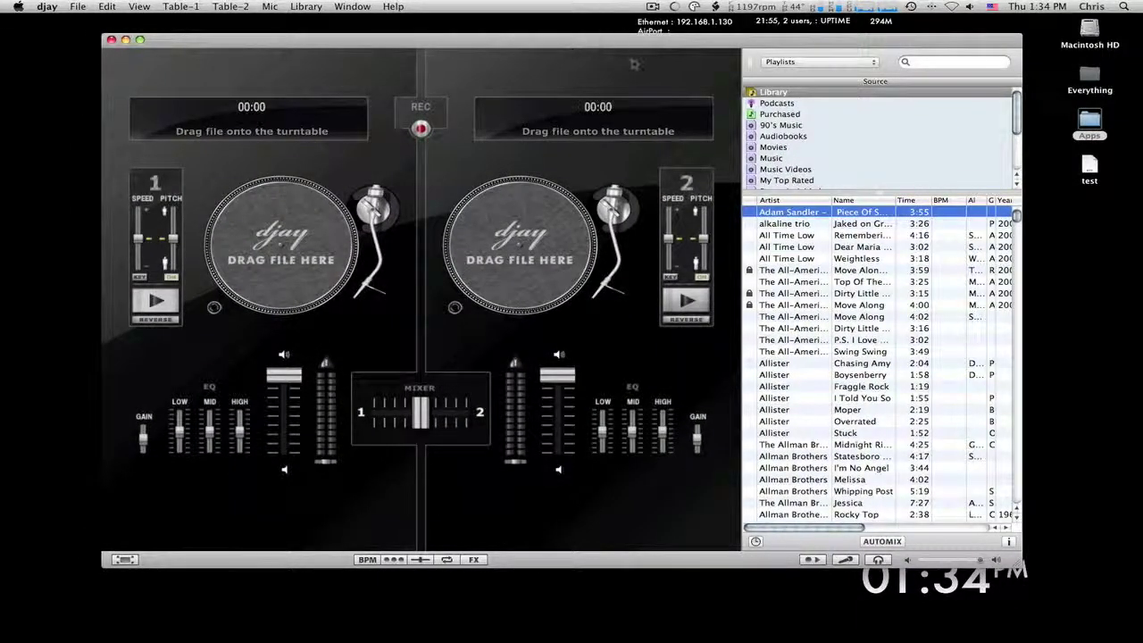
Step: Find the track Synth Mixdown in the music library and load it onto turntable 1
scroll(801, 294, down, 20)
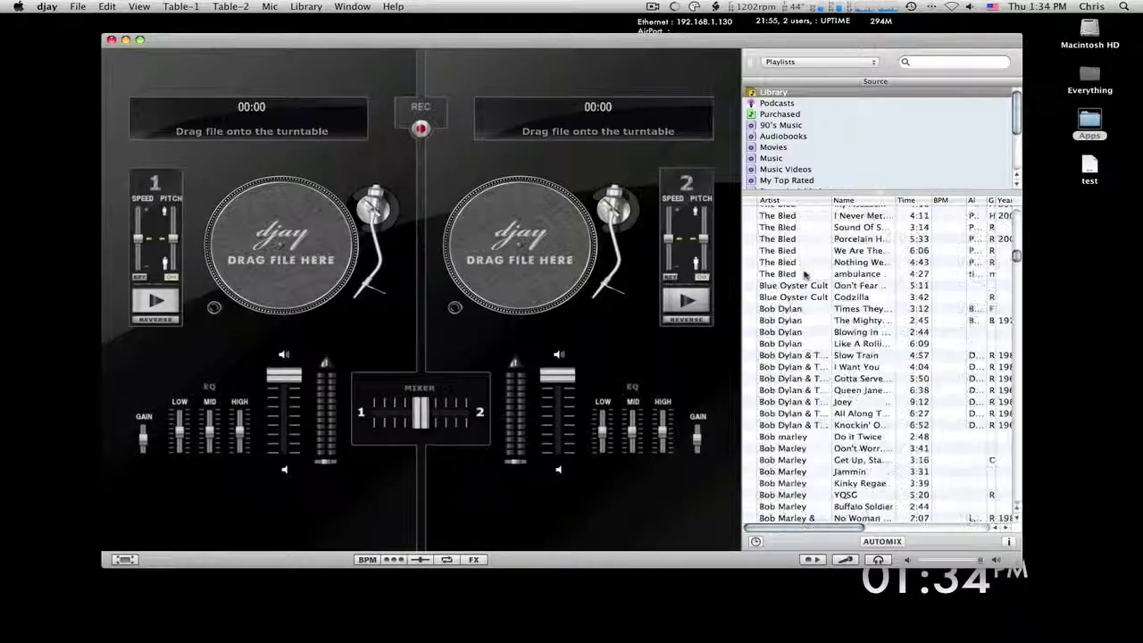
scroll(807, 274, down, 5)
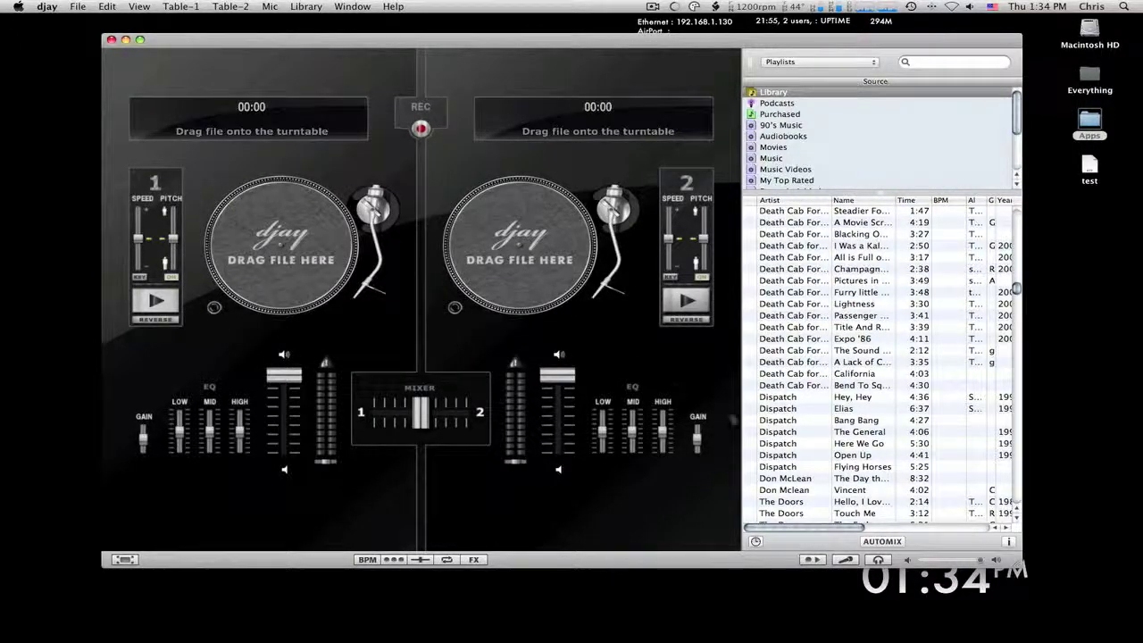
scroll(793, 253, up, 8)
scroll(792, 253, down, 12)
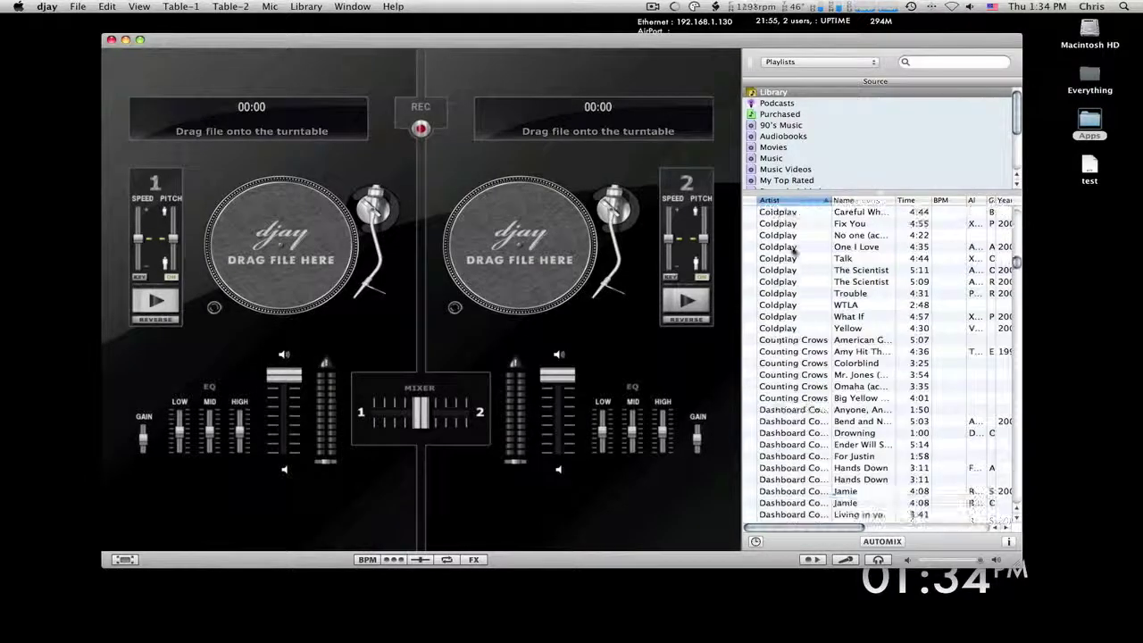
scroll(793, 252, down, 1)
scroll(793, 252, up, 4)
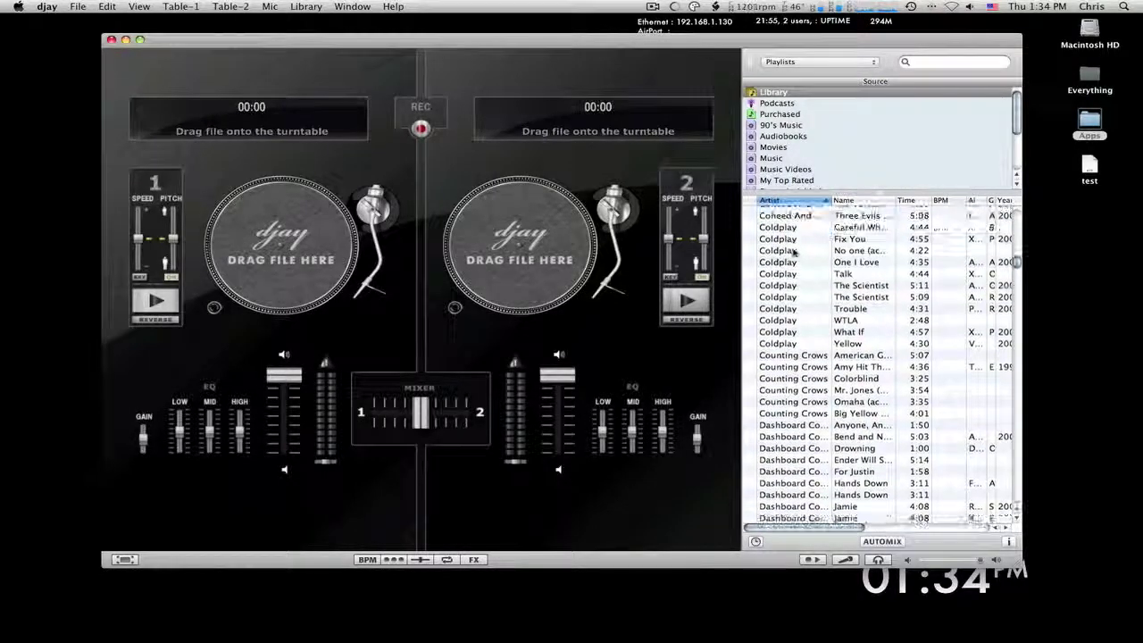
scroll(793, 253, up, 10)
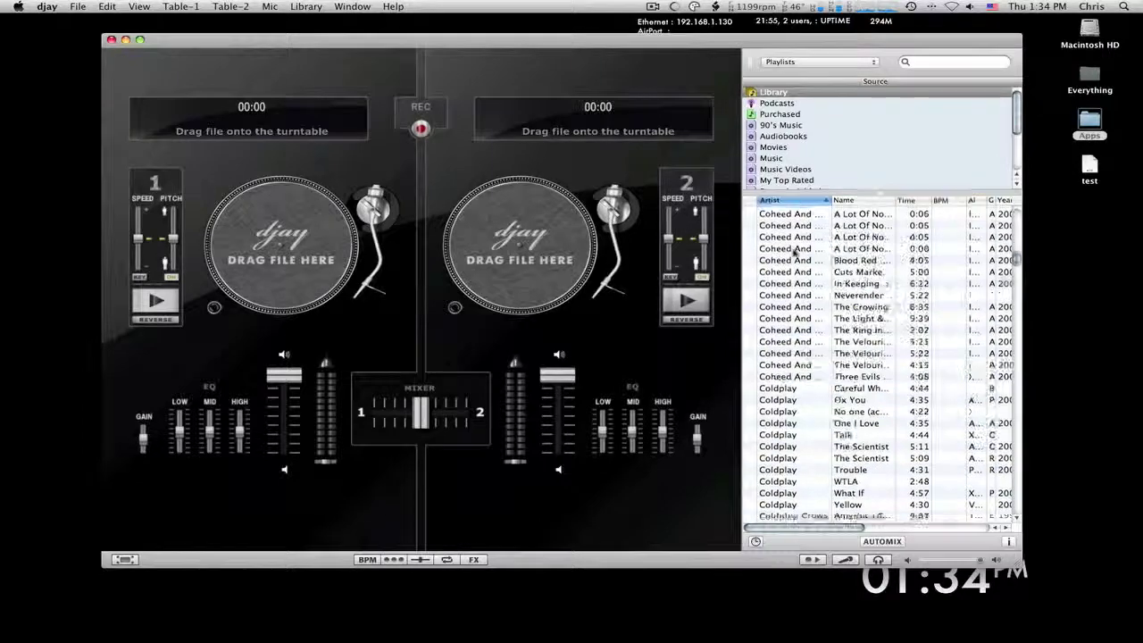
scroll(793, 252, up, 4)
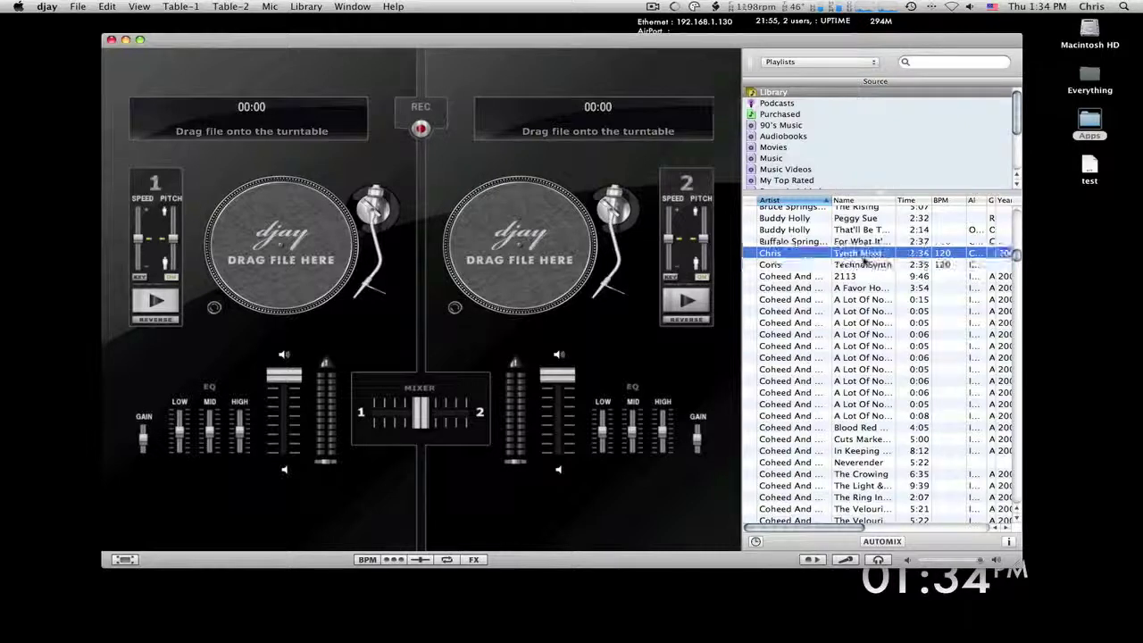
click(864, 266)
click(890, 253)
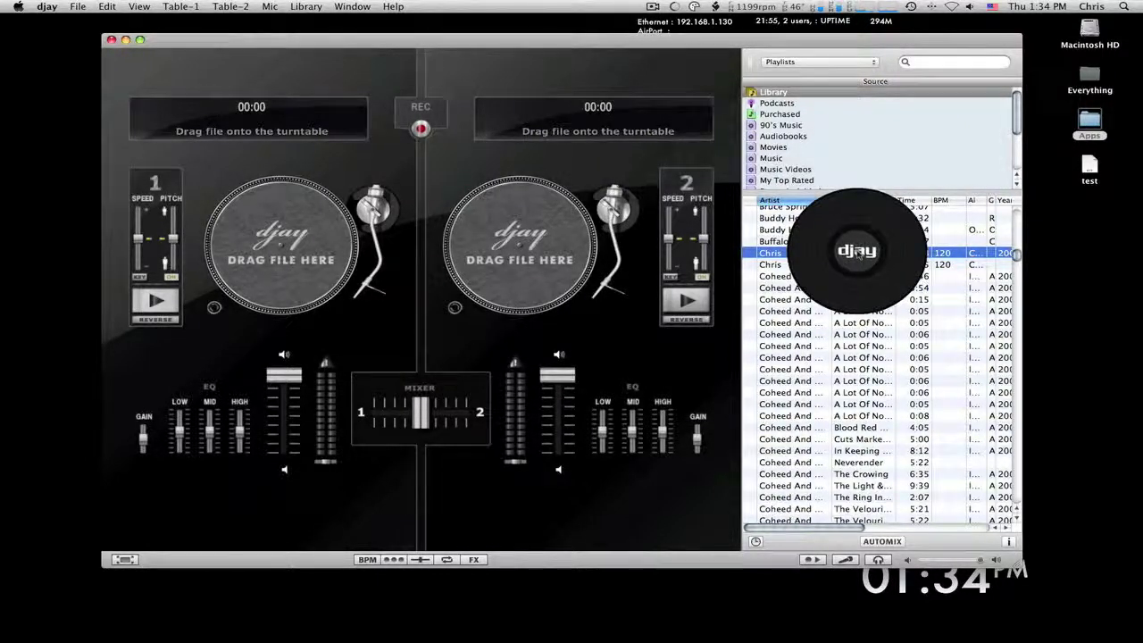
drag(885, 252, 281, 255)
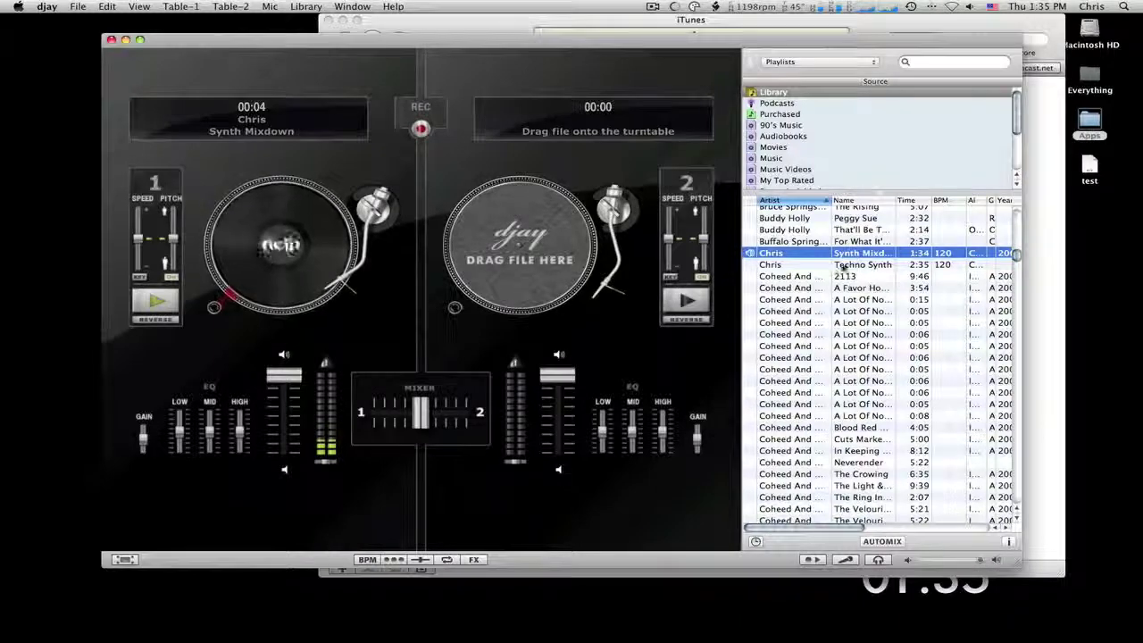
Step: Load the track Techno Synth onto turntable 2 and scratch its record
click(840, 265)
drag(839, 265, 523, 254)
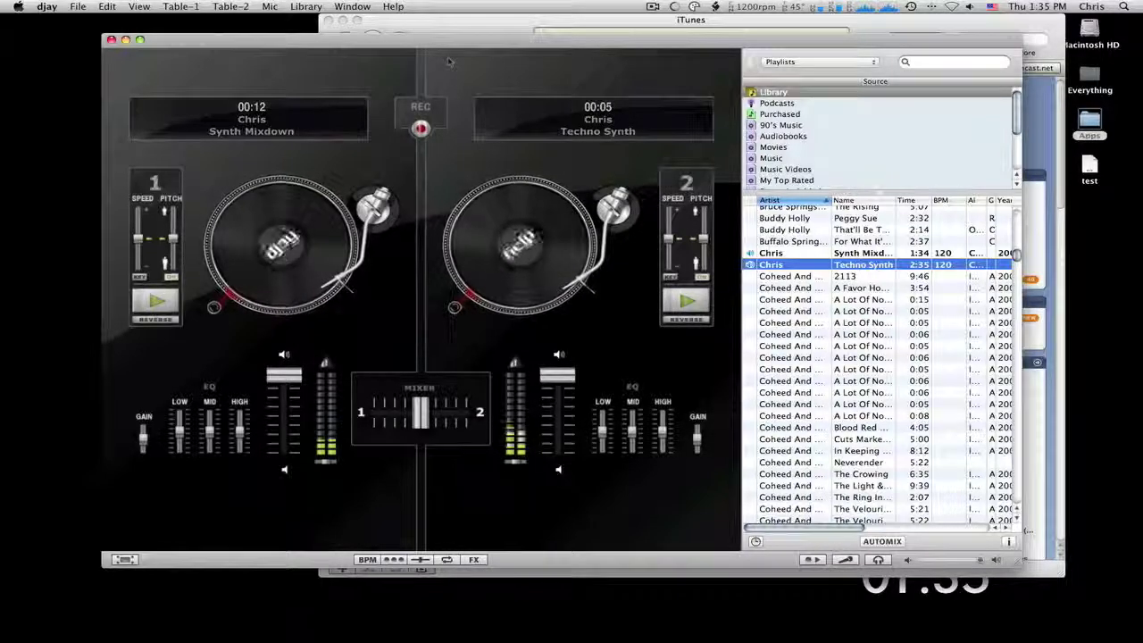
click(617, 107)
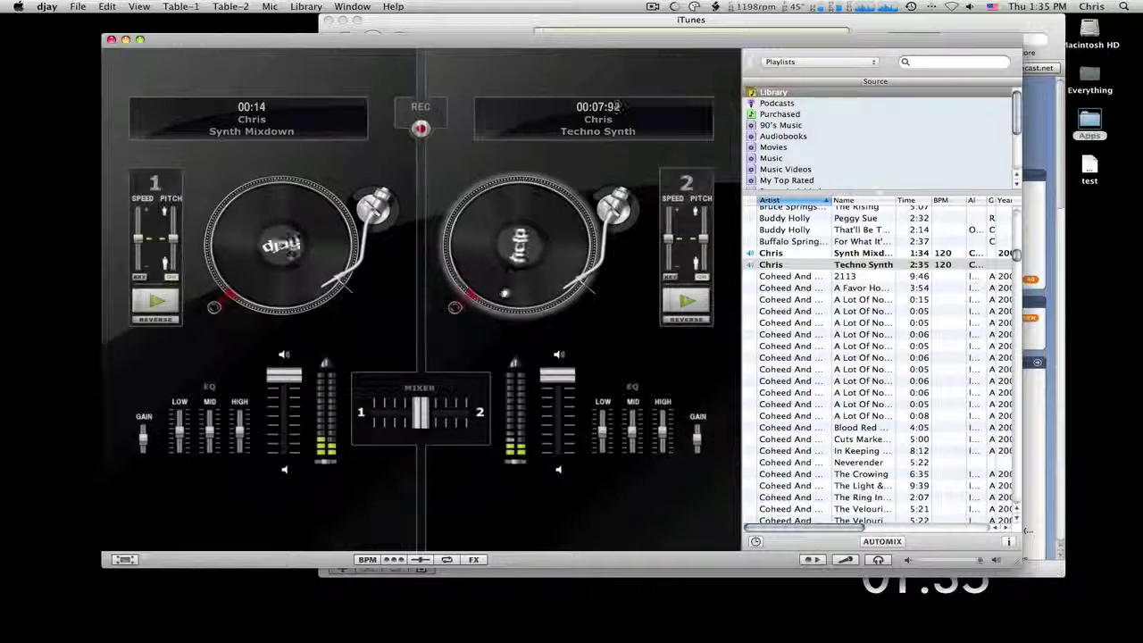
drag(488, 283, 582, 284)
Step: Move turntable 2's speed and pitch sliders to opposite extremes, boost its low EQ, and cut its high EQ to -36 dB
drag(668, 240, 703, 265)
mouse_move(605, 433)
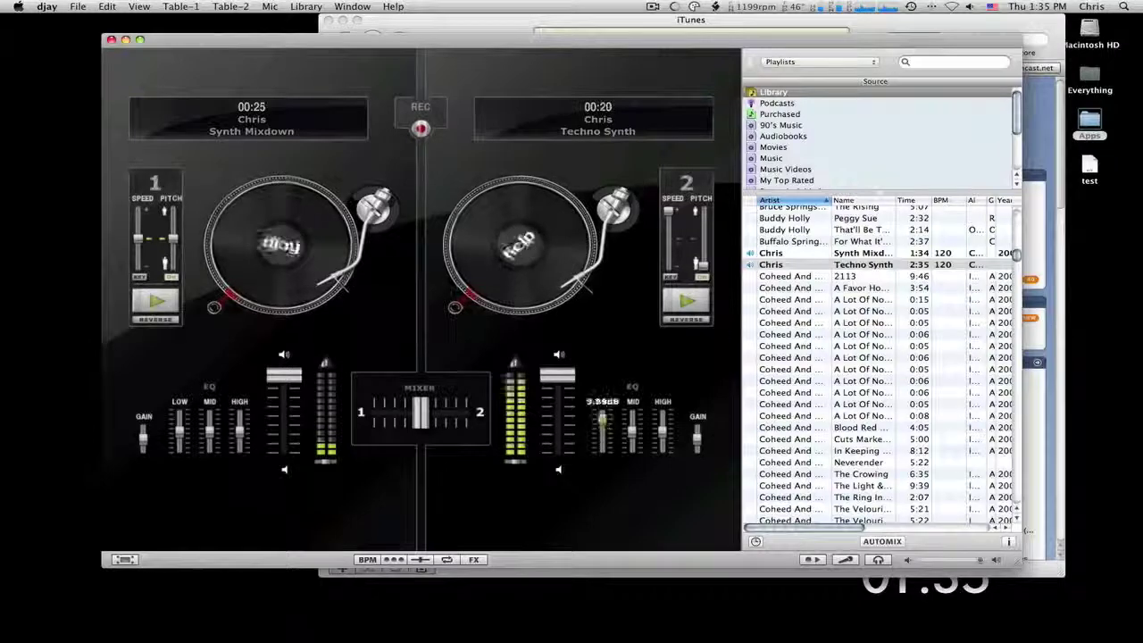
mouse_move(663, 433)
drag(663, 433, 663, 448)
mouse_move(697, 437)
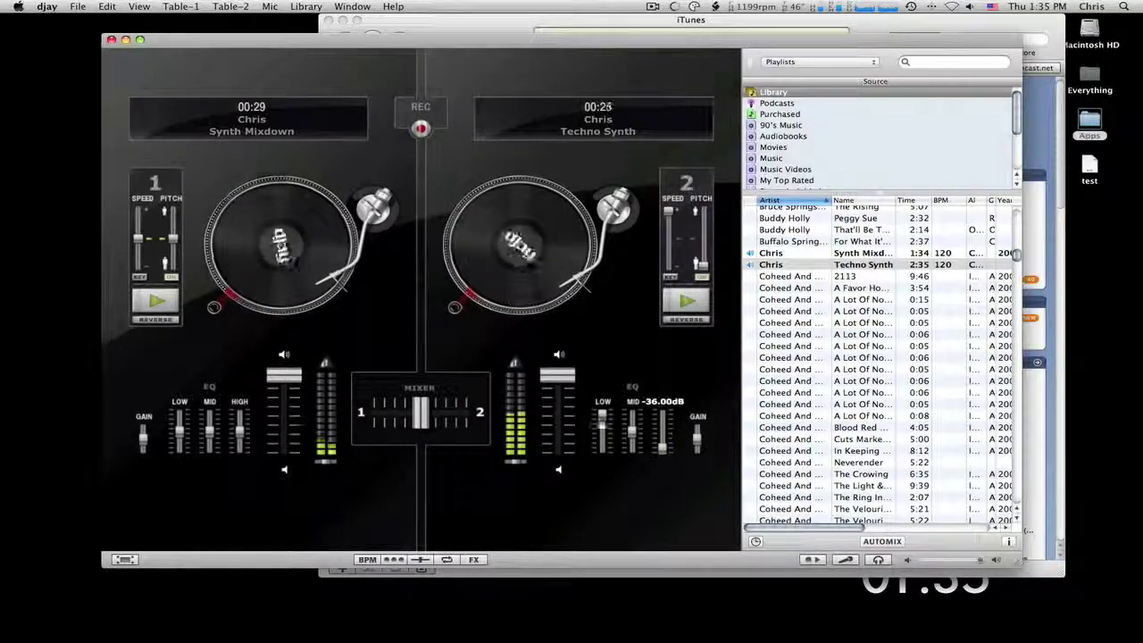
Step: Try the crossfader, move turntable 1's speed slider to its upper limit, and briefly stop and restart turntable 2
drag(421, 414, 404, 389)
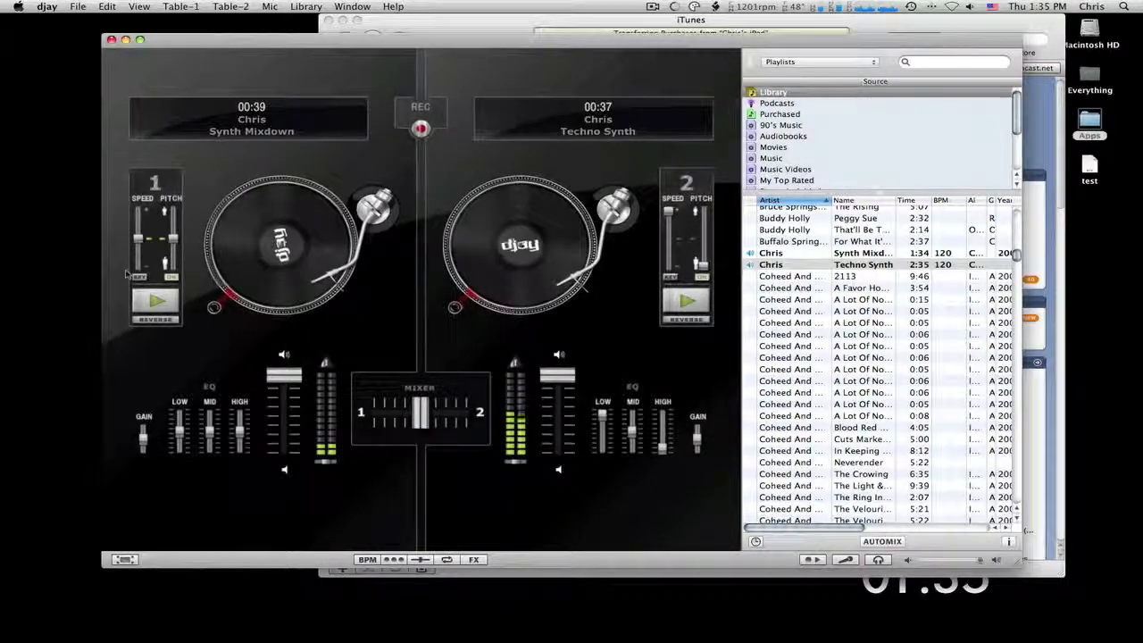
drag(138, 239, 138, 212)
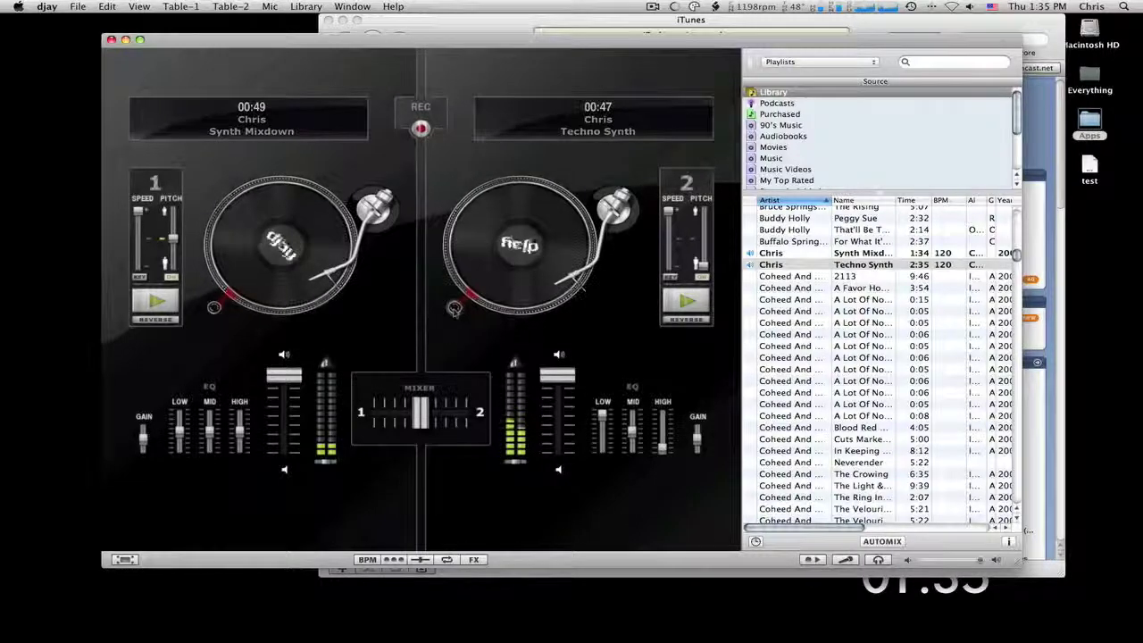
key(space)
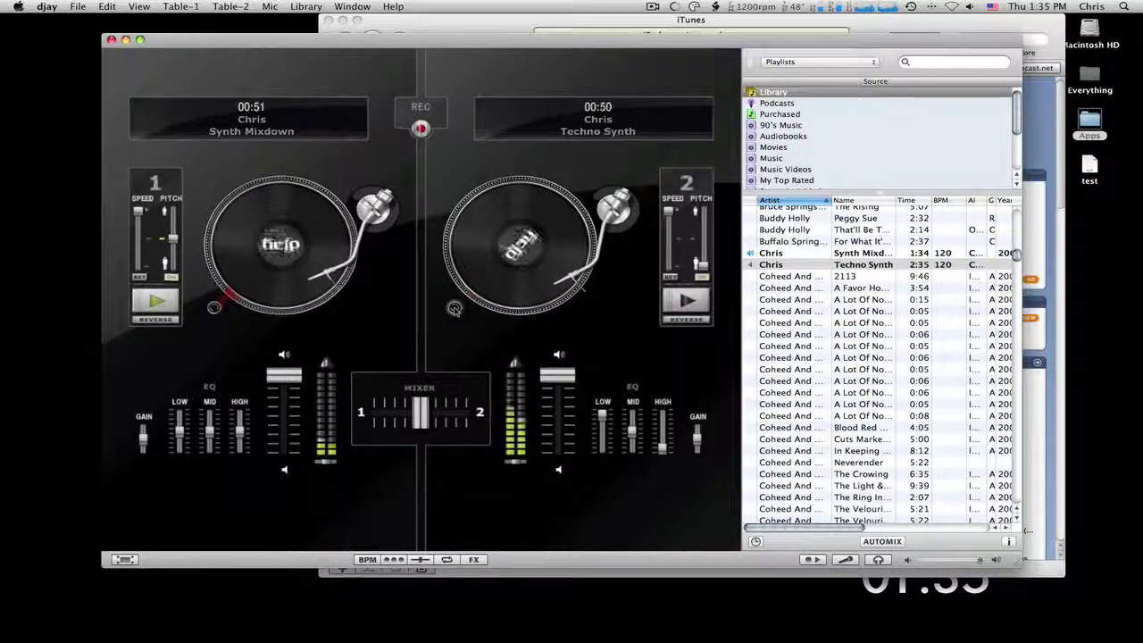
key(space)
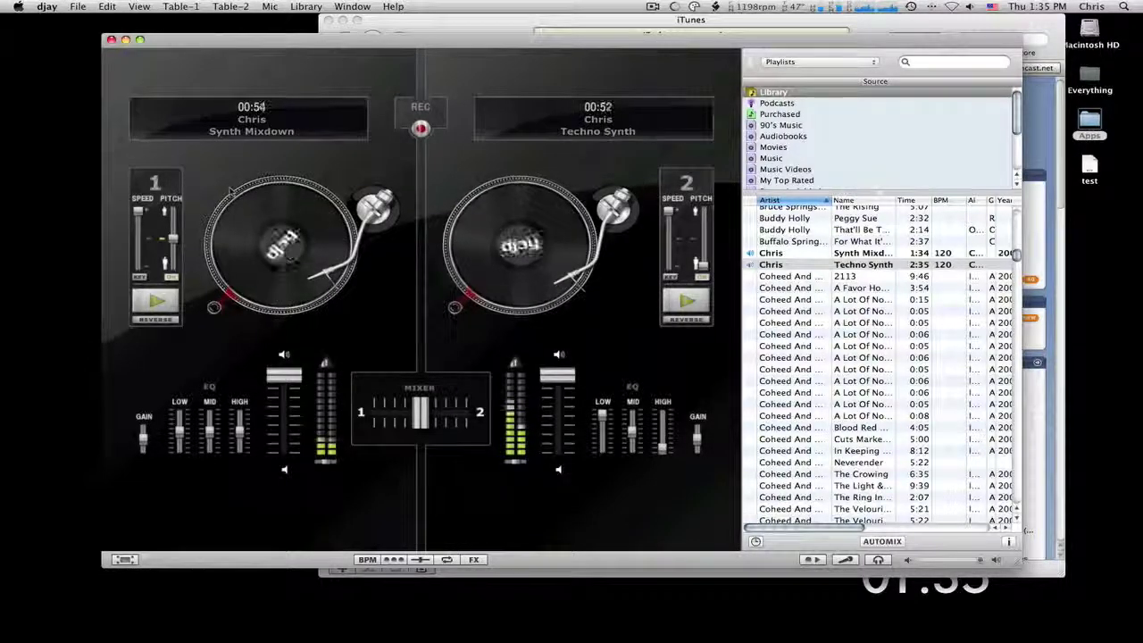
Step: Close the iTunes window that sits behind djay
click(270, 6)
mouse_move(166, 6)
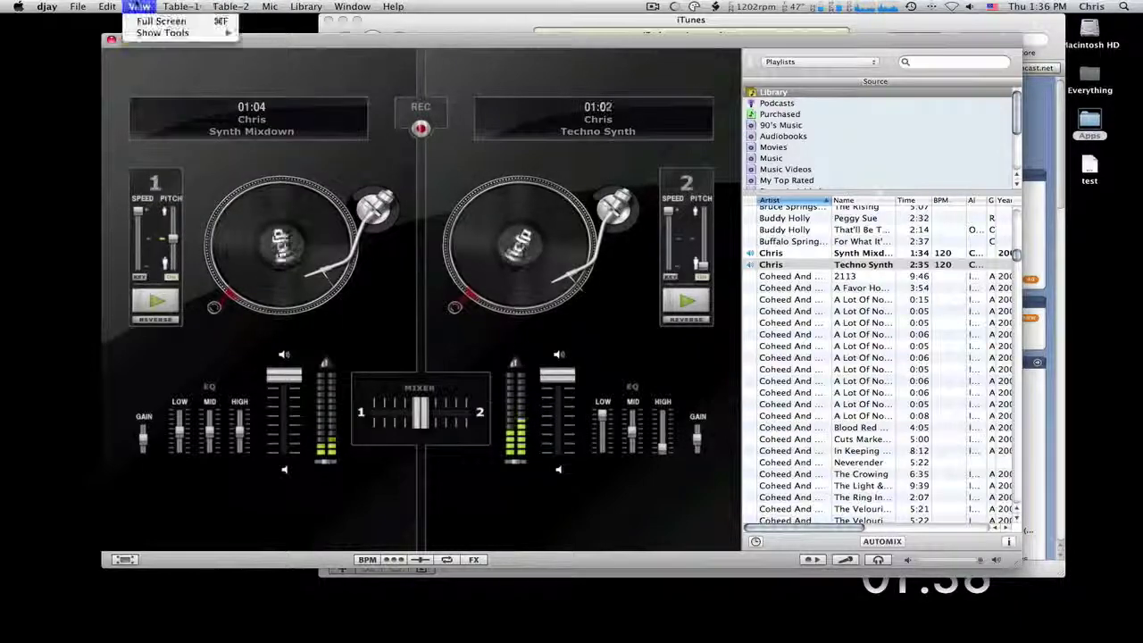
mouse_move(46, 7)
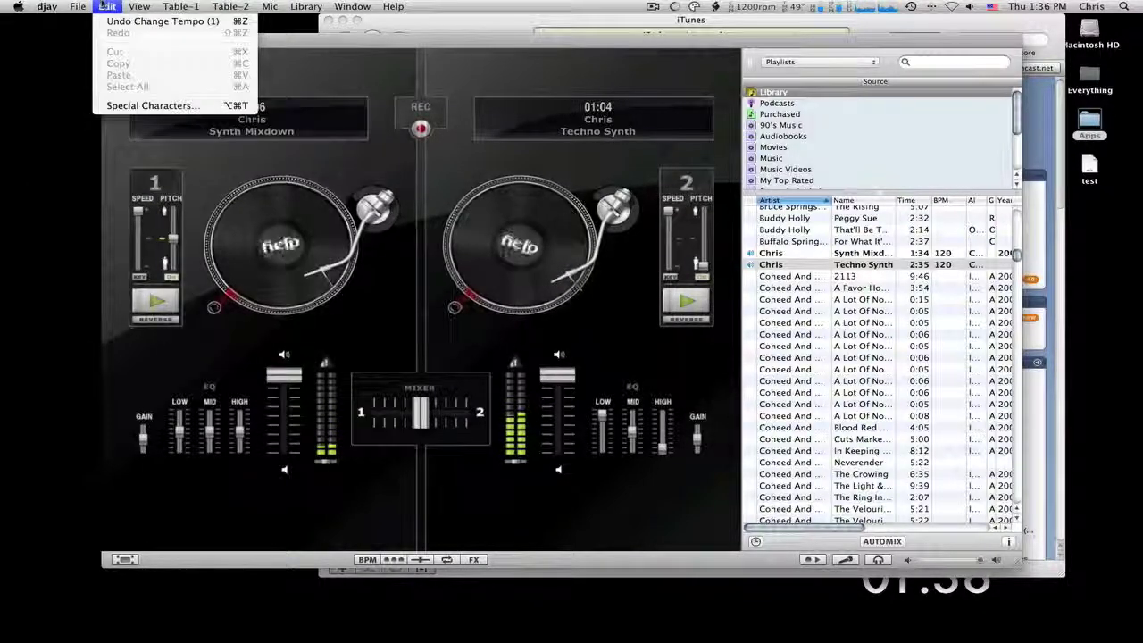
click(107, 6)
click(329, 20)
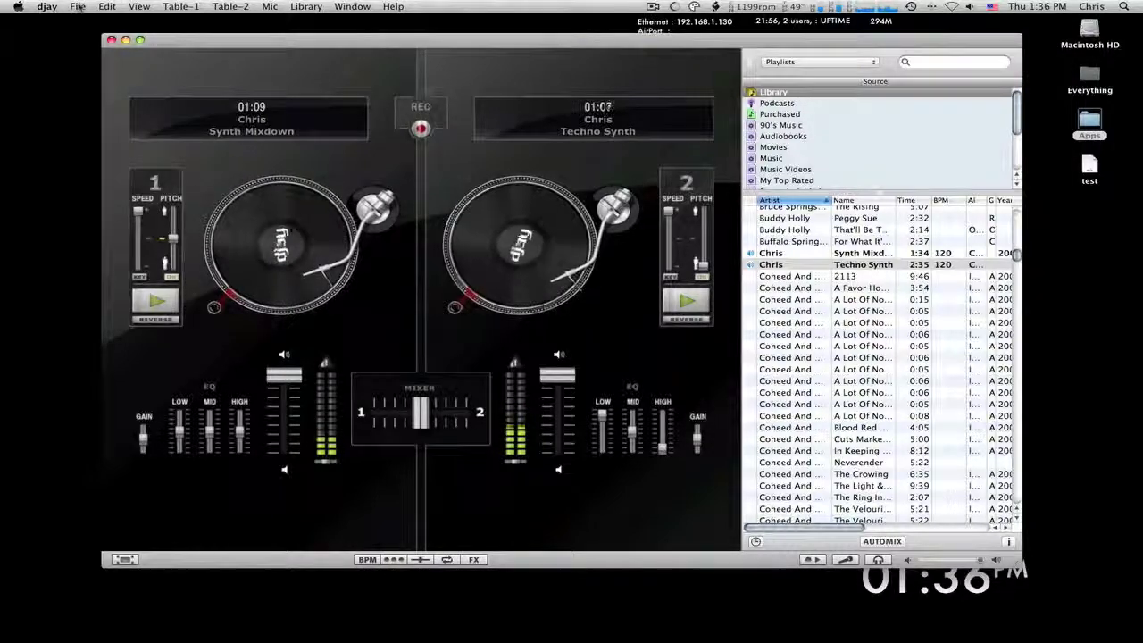
Step: Quit djay and choose to buy it at another time
click(46, 6)
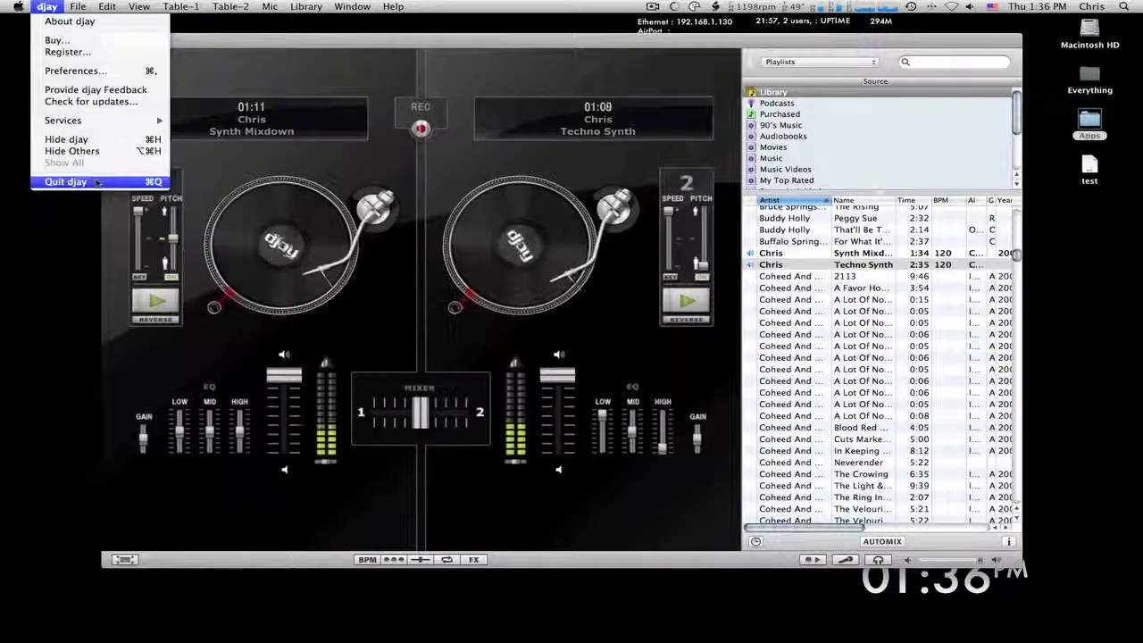
click(53, 182)
click(615, 223)
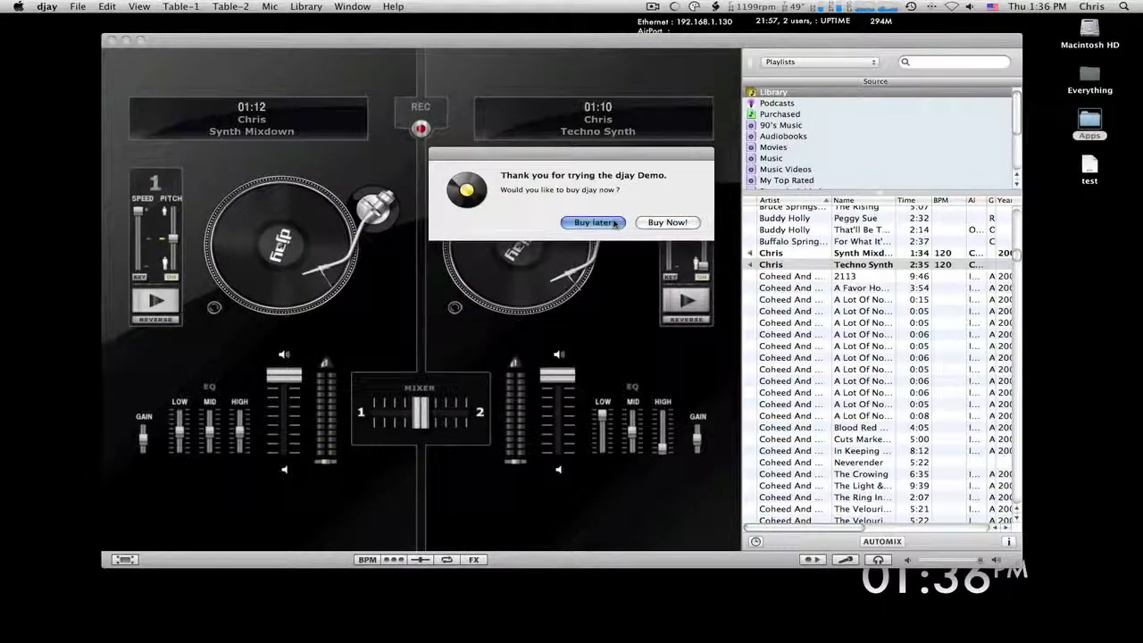